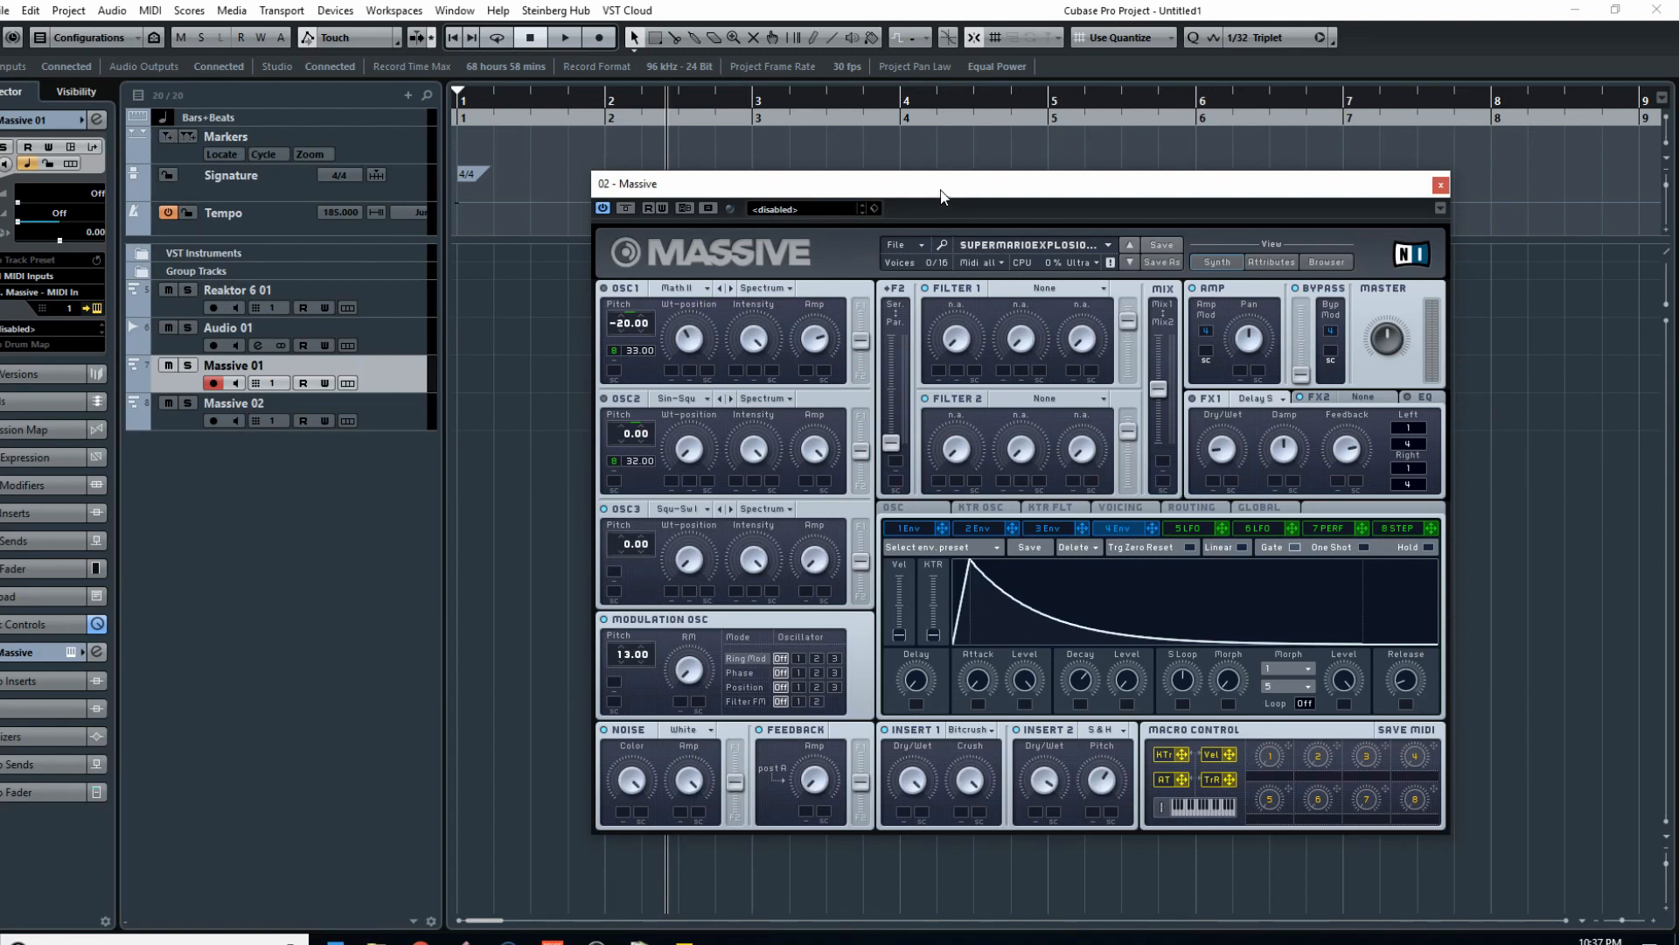
# Step: Try a higher decay level on envelope 4 of Massive 01, and return the level to minimum
pyautogui.moveTo(942, 194); pyautogui.dragTo(906, 188)
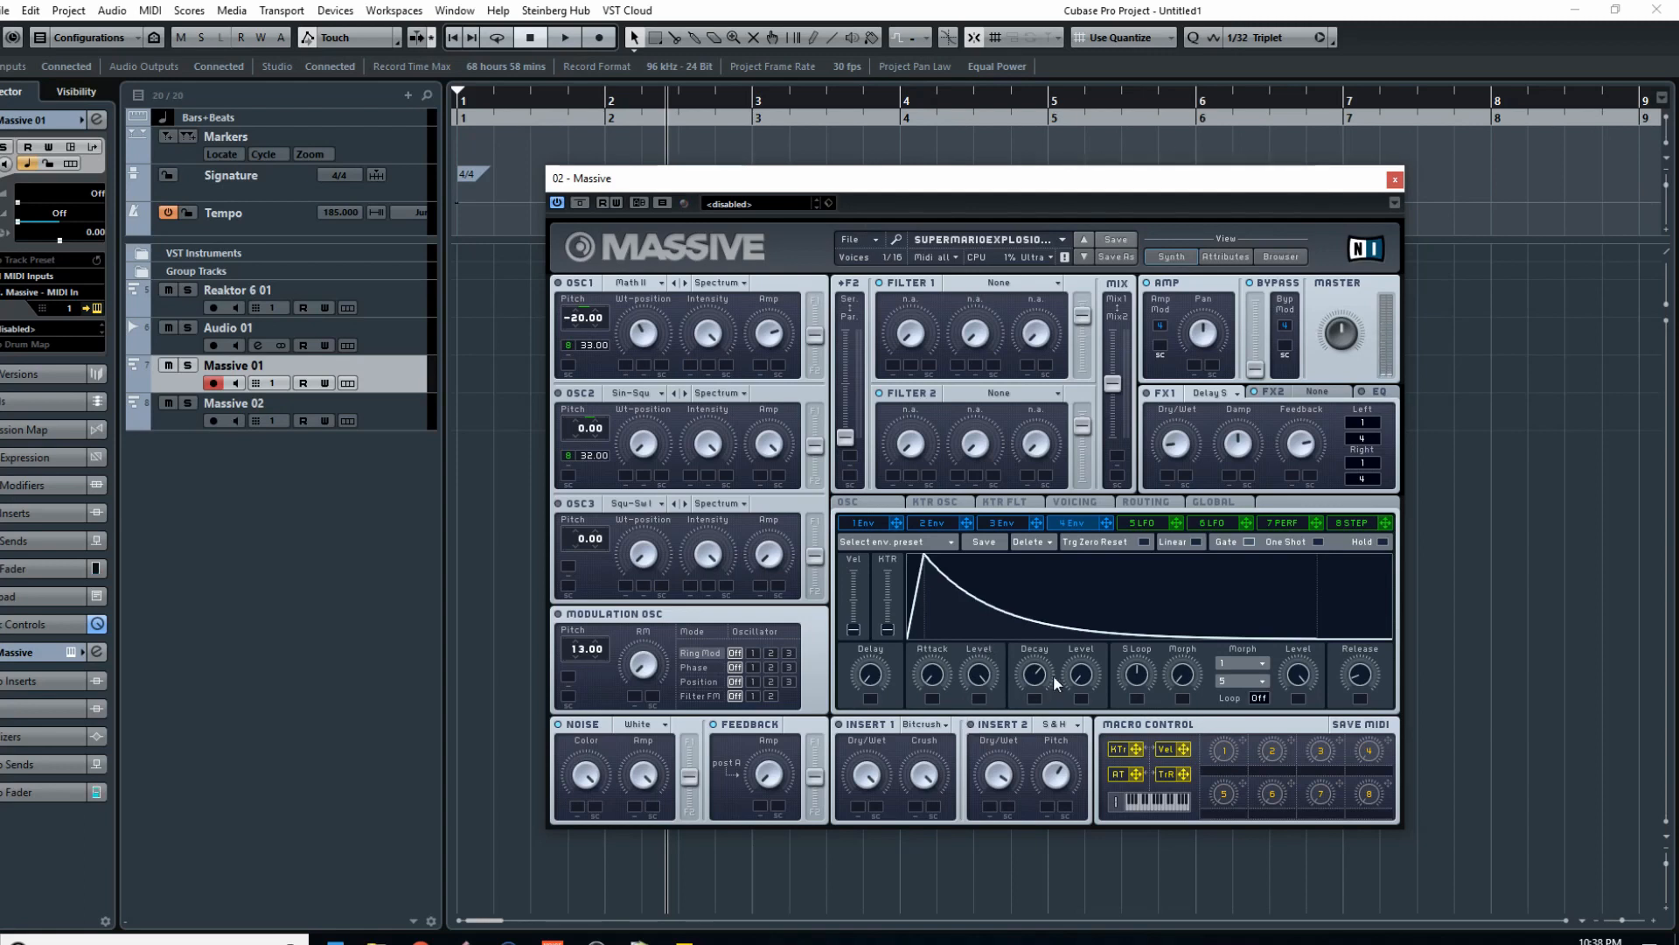
pyautogui.moveTo(1084, 691); pyautogui.dragTo(1088, 630)
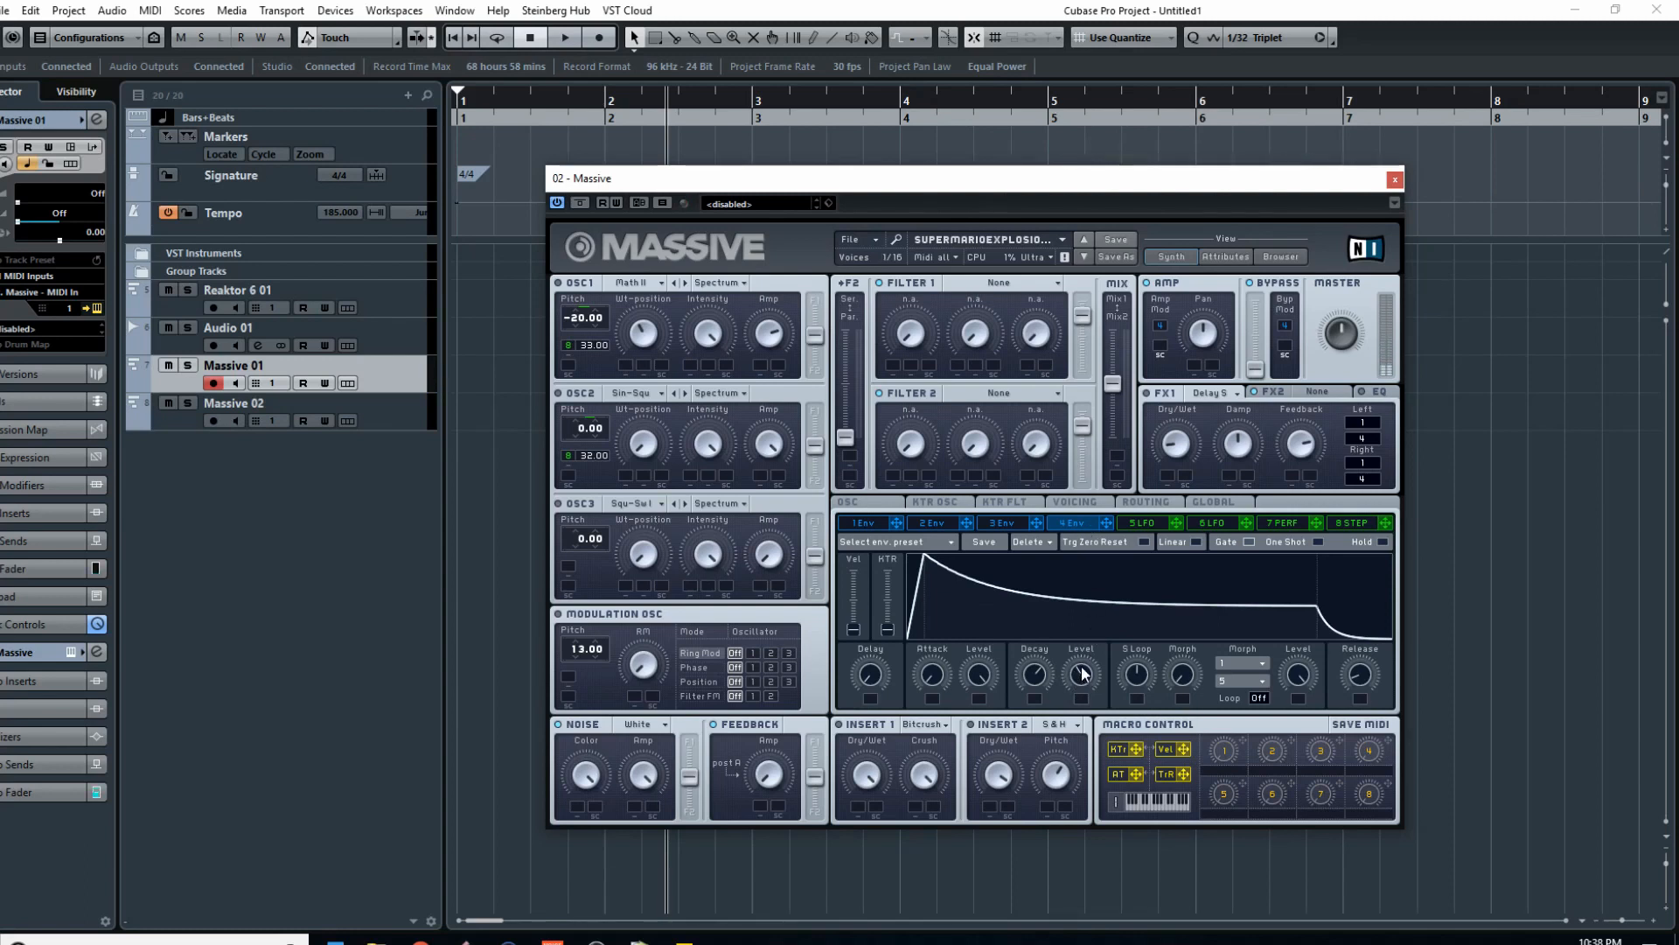
pyautogui.moveTo(1084, 683); pyautogui.dragTo(1076, 735)
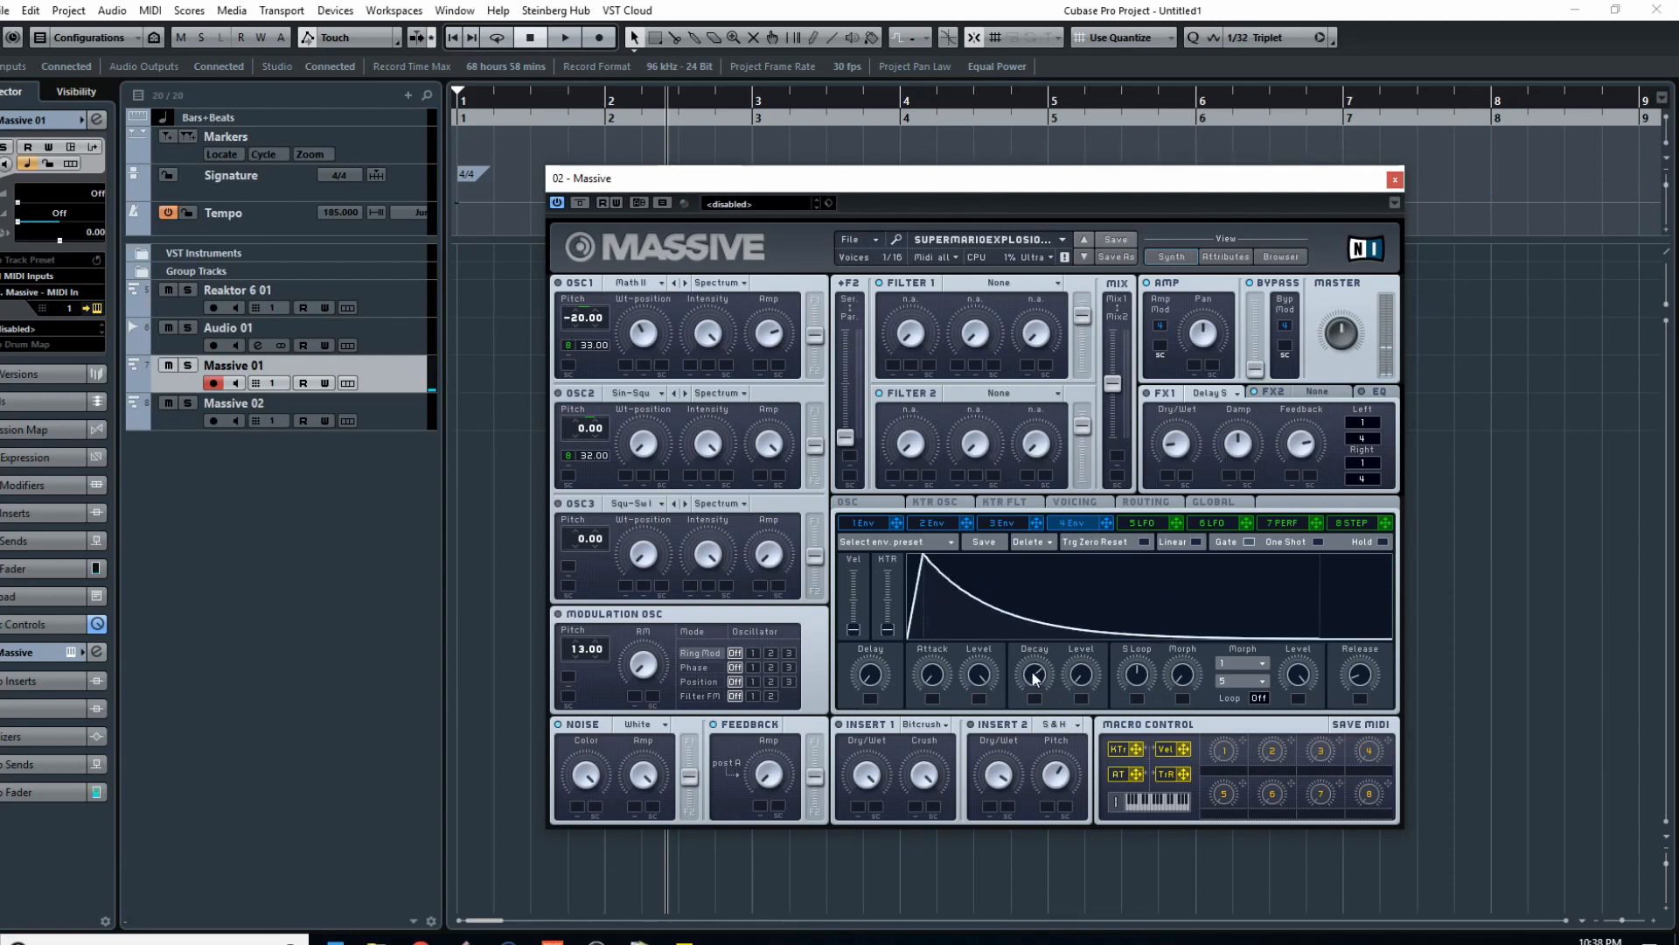
pyautogui.moveTo(1034, 672)
pyautogui.mouseDown()
pyautogui.moveTo(1031, 736)
pyautogui.moveTo(1035, 665)
pyautogui.mouseUp()
# Step: Choose Sample & Hold as the Insert 2 effect and fine-tune its pitch amount
pyautogui.click(1056, 725)
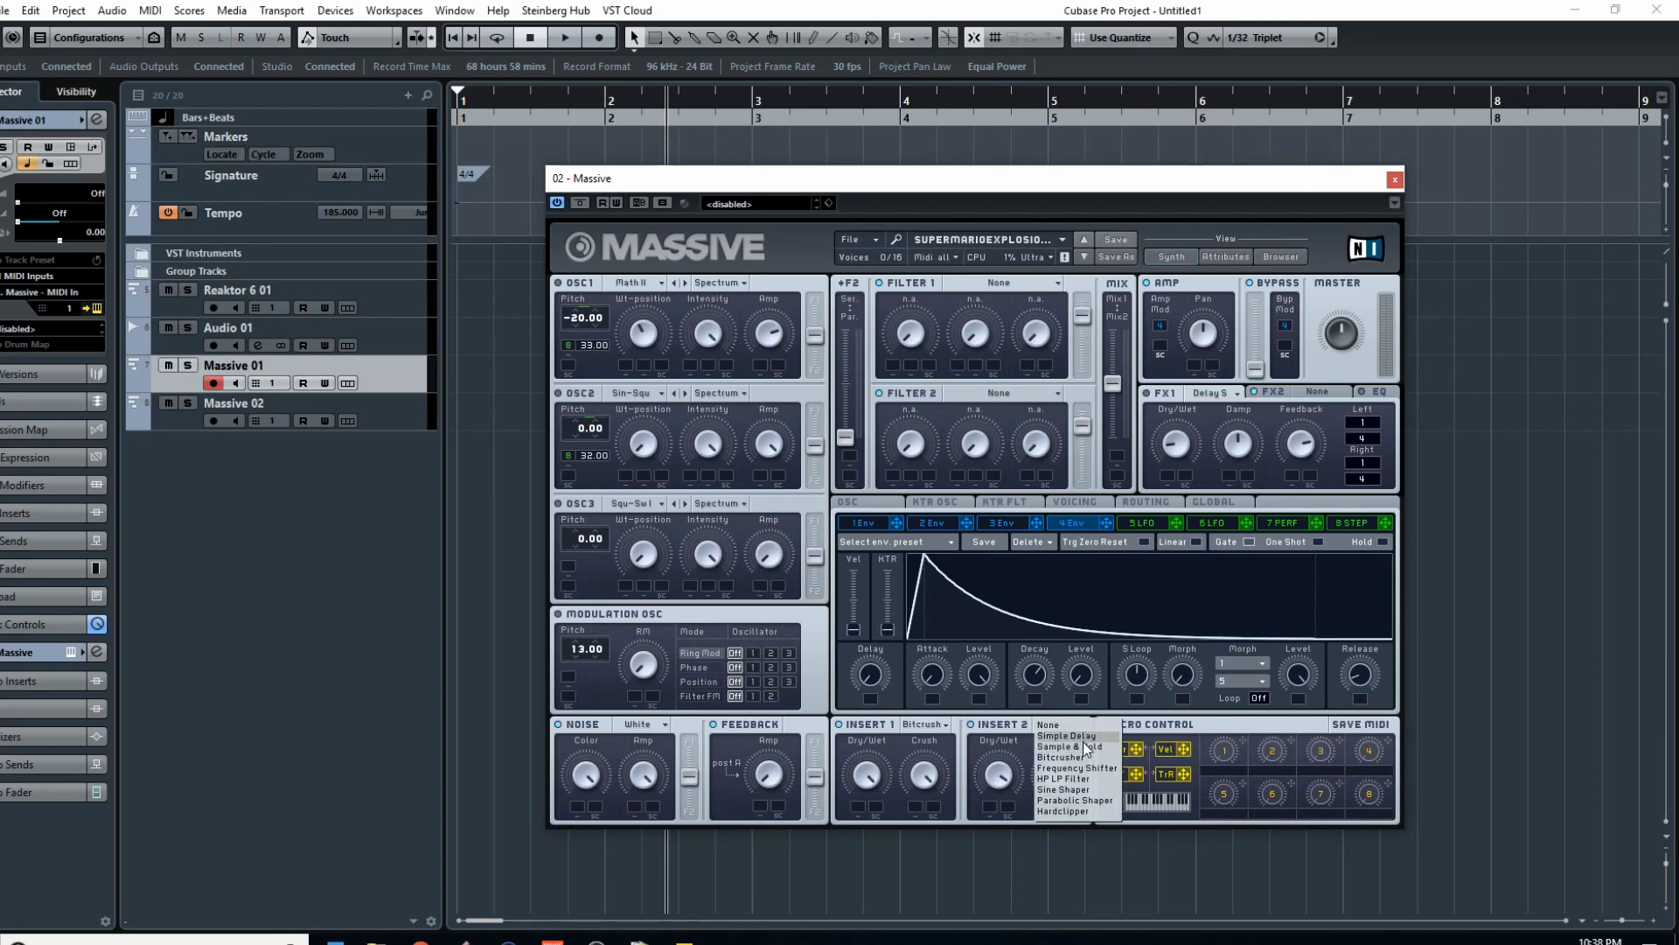
pyautogui.click(1069, 746)
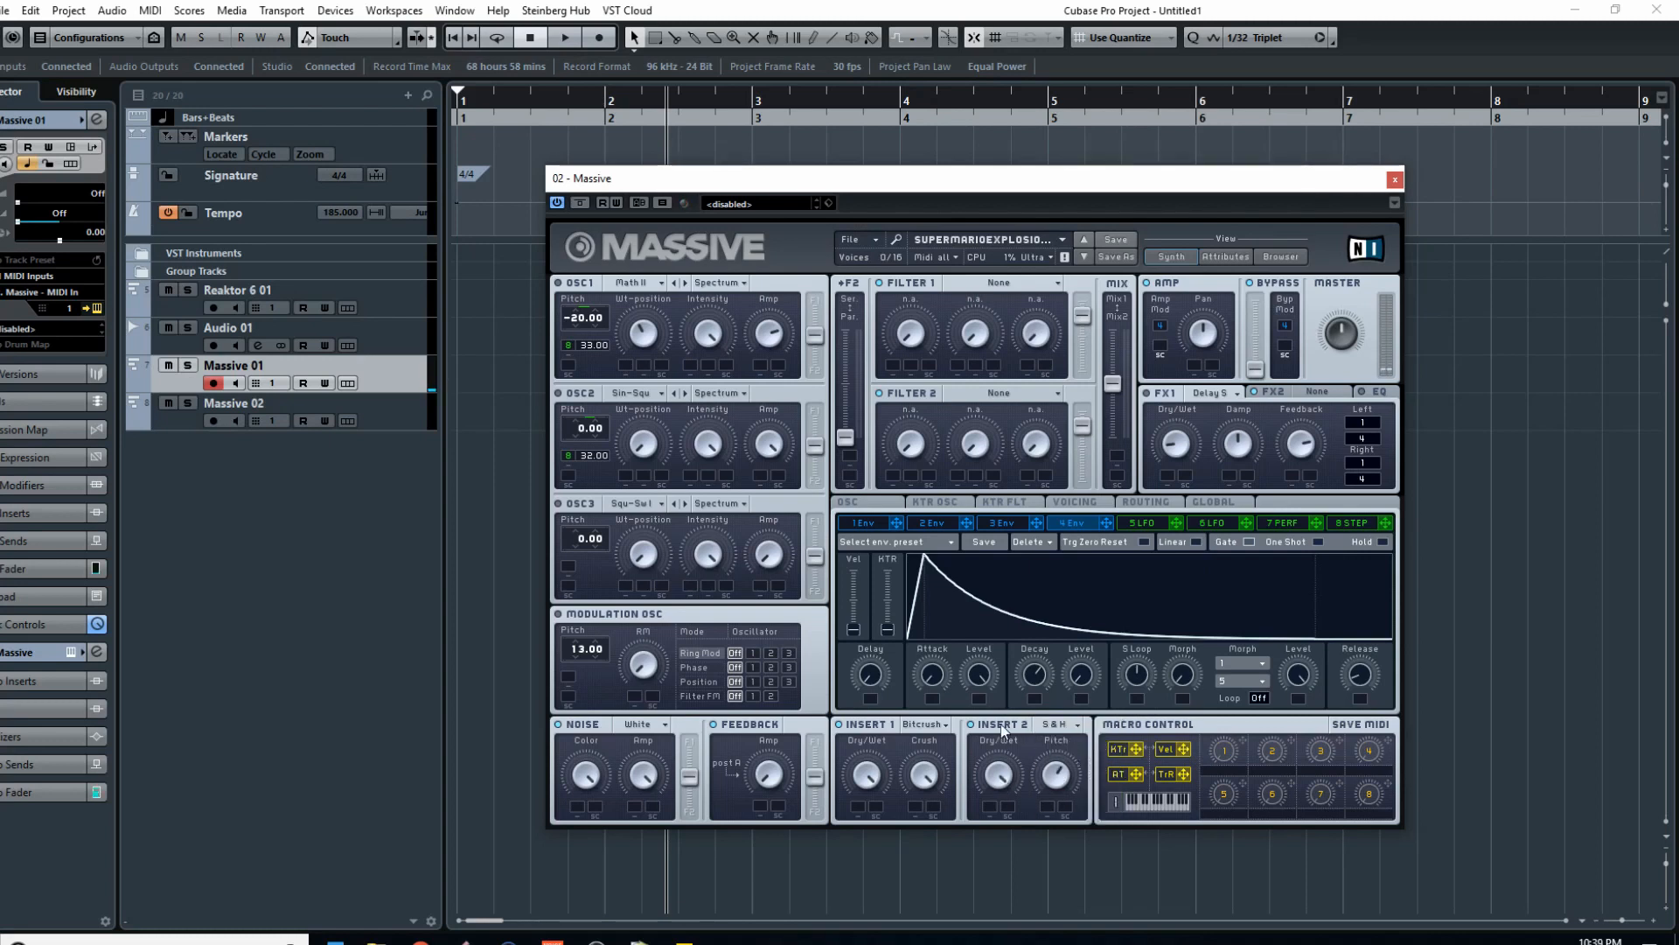
pyautogui.moveTo(1053, 775)
pyautogui.mouseDown()
pyautogui.moveTo(1062, 754)
pyautogui.moveTo(1055, 774)
pyautogui.mouseUp()
# Step: Change the FX1 master effect to Reverb, check the FX2 slot, and close the synth window
pyautogui.click(1225, 391)
pyautogui.click(1237, 411)
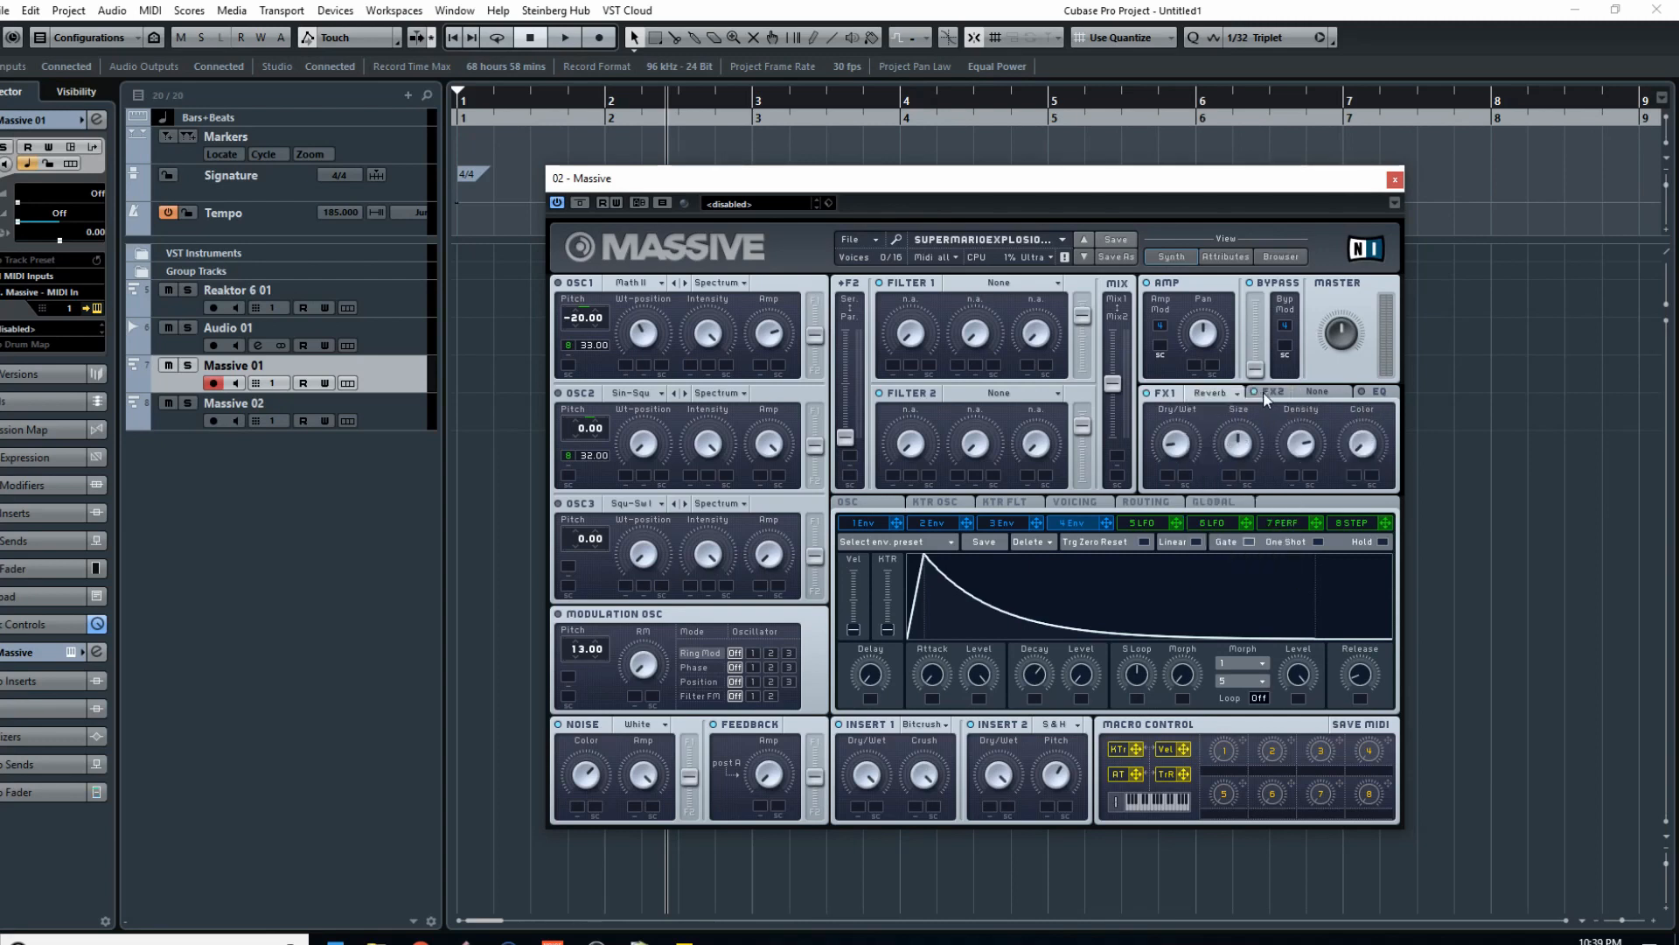
pyautogui.click(1253, 392)
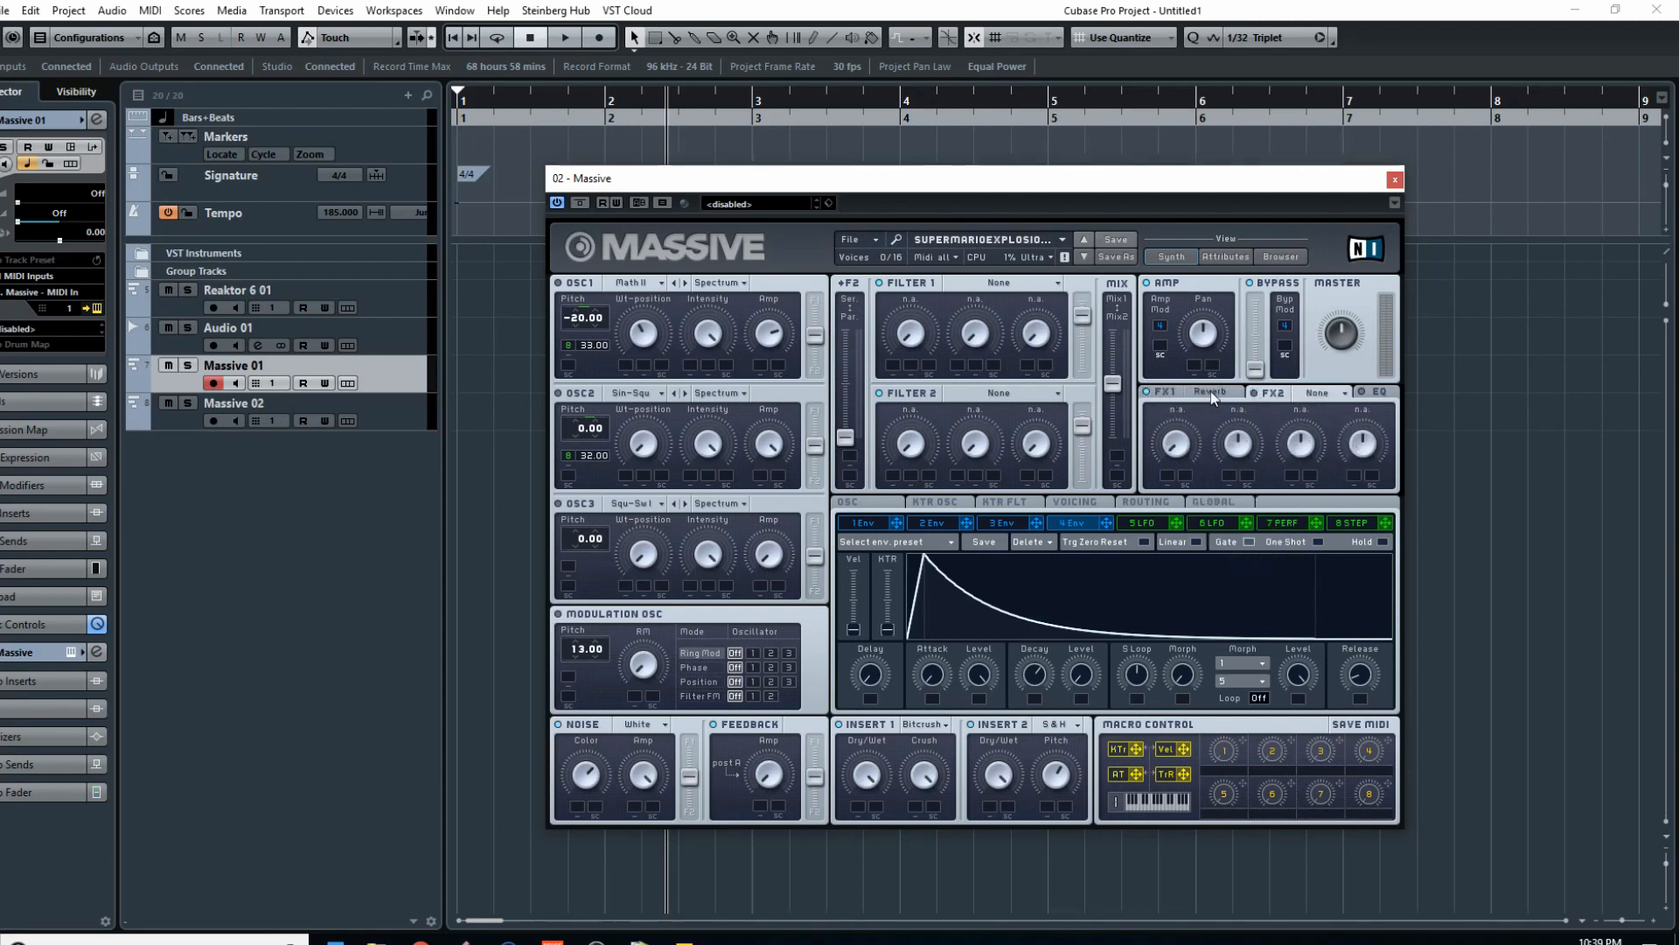
pyautogui.click(1210, 392)
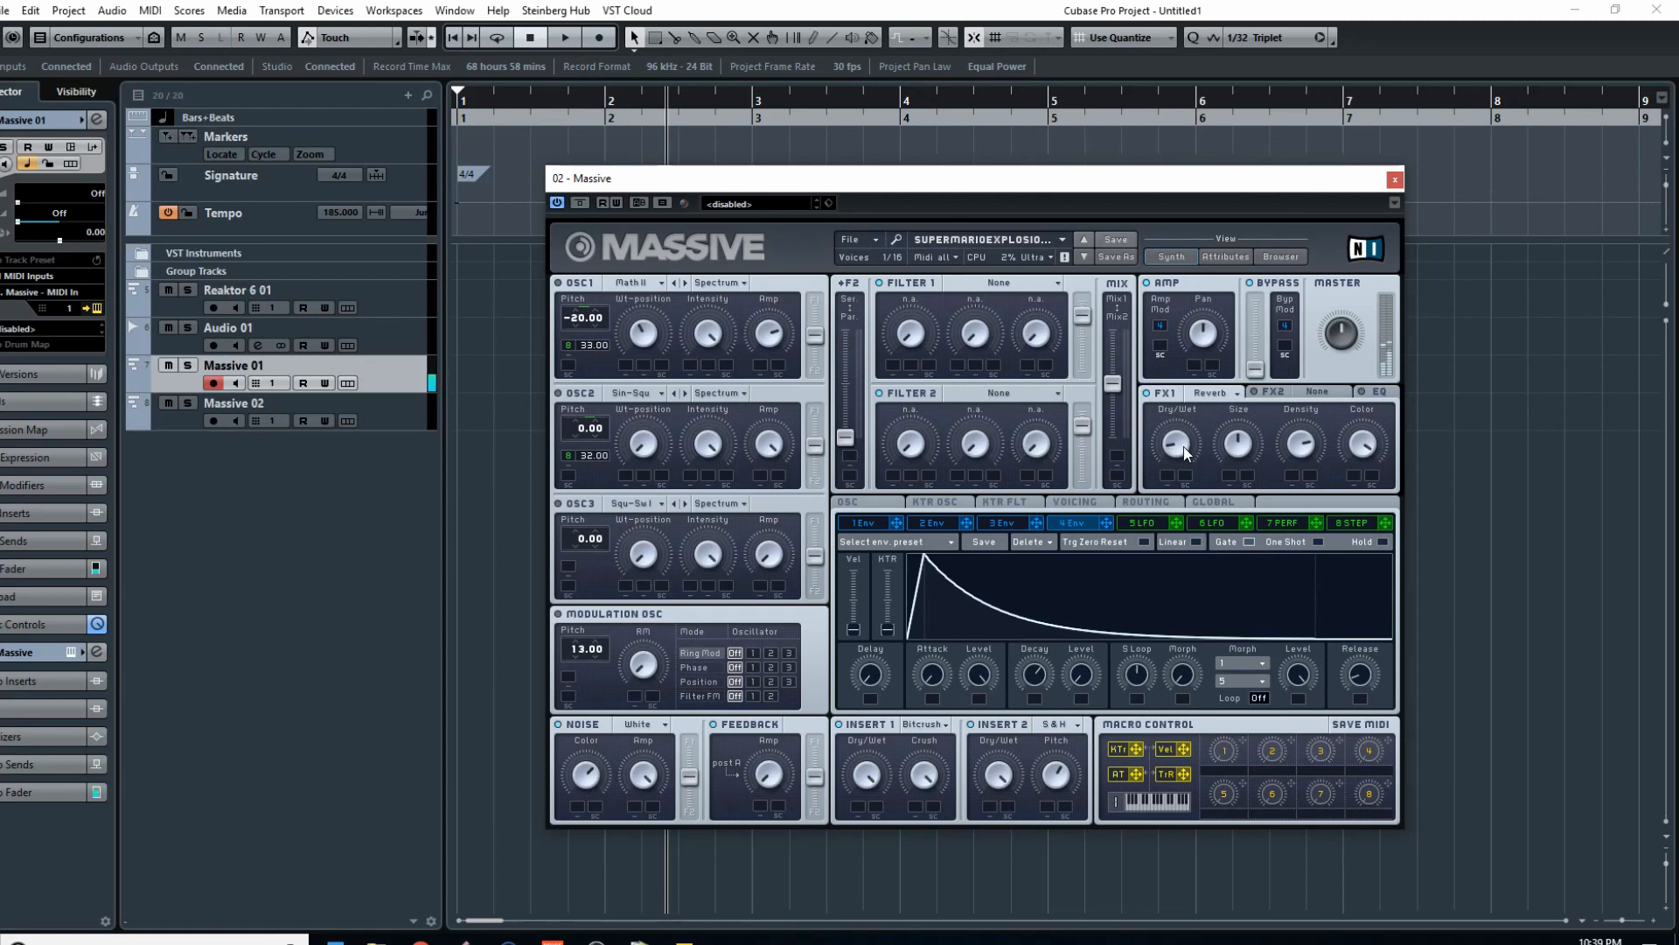
pyautogui.click(1394, 180)
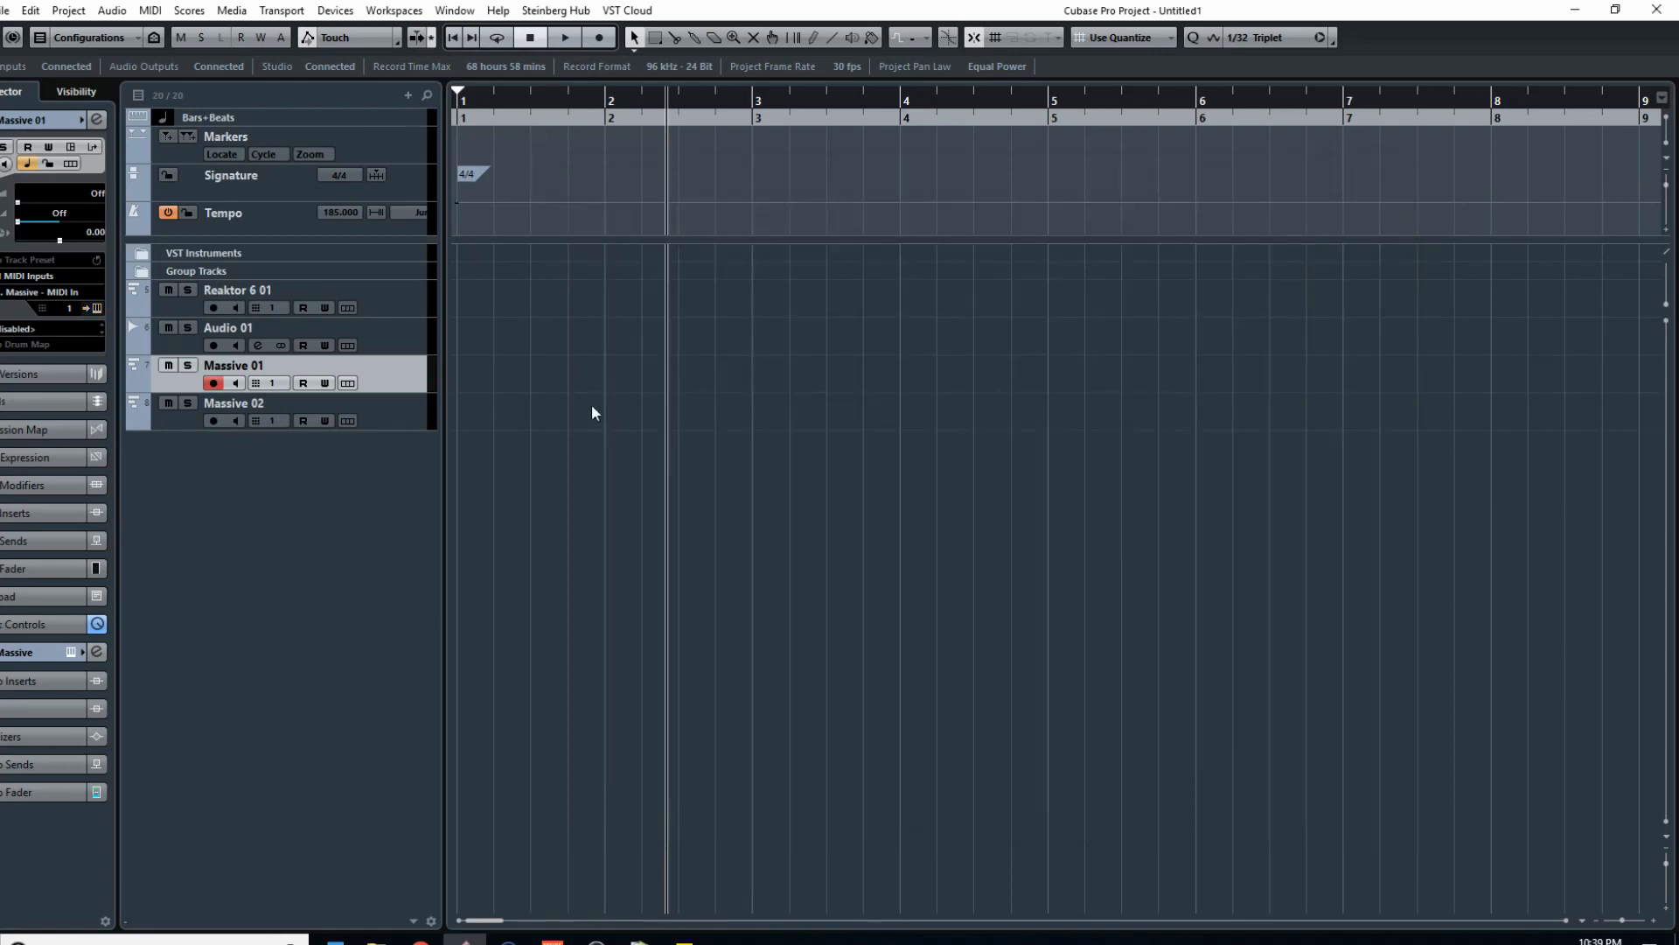
# Step: Open the Massive synth of the Massive 02 track and display its stepper modulator 8
pyautogui.click(178, 420)
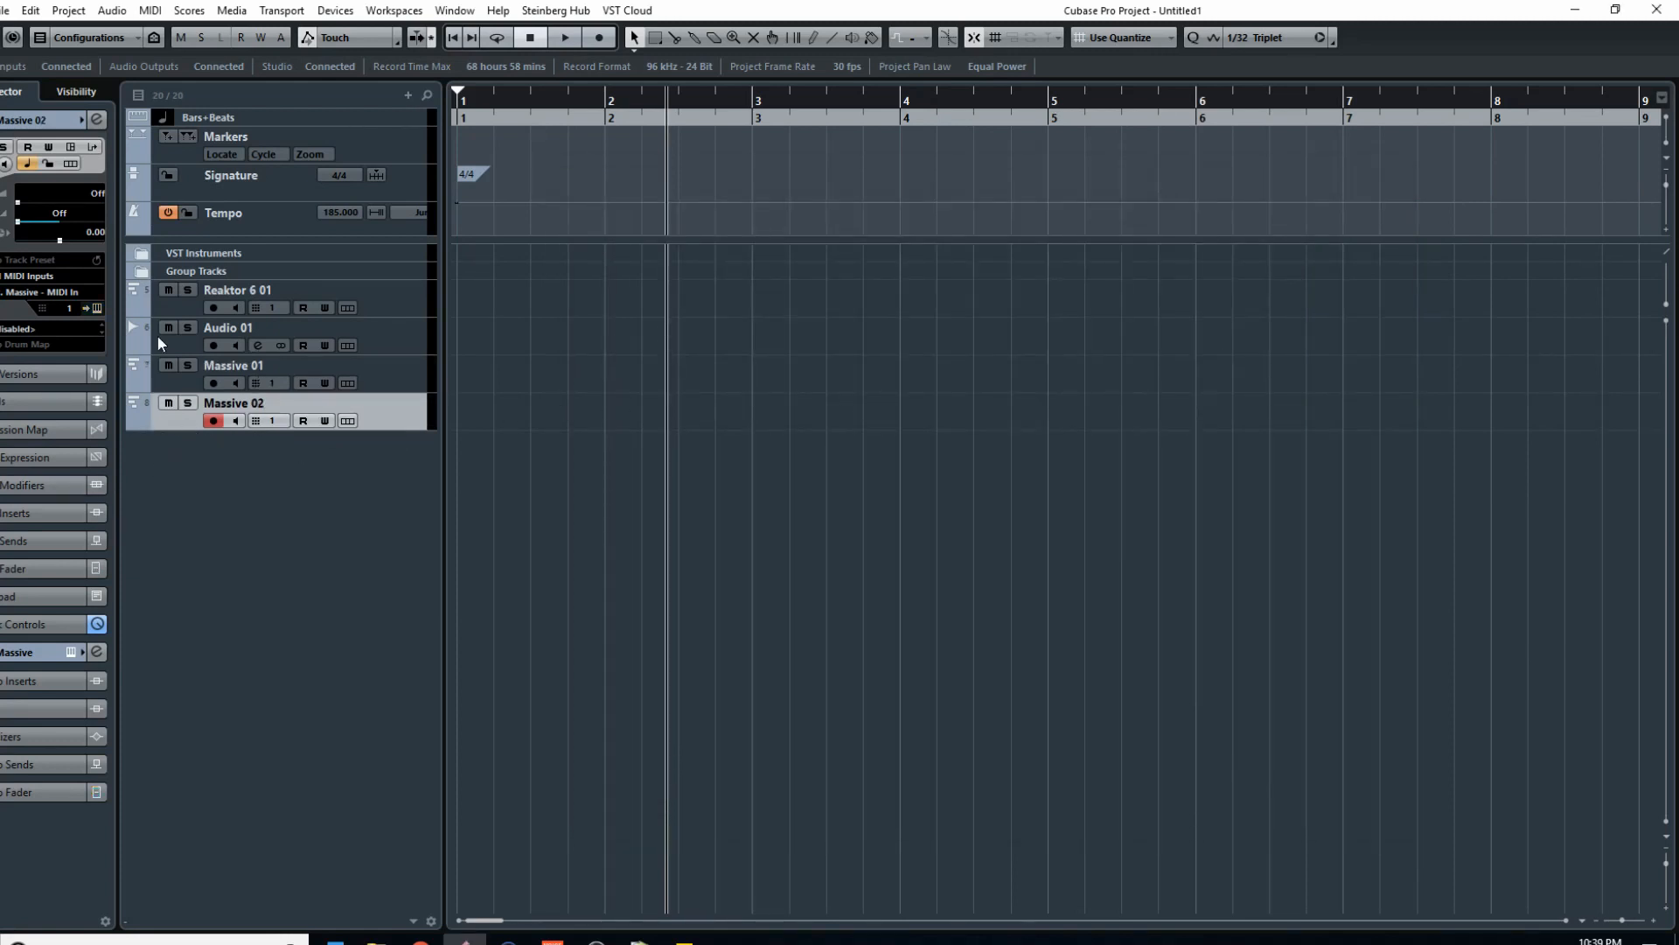
pyautogui.click(97, 309)
pyautogui.moveTo(1098, 149); pyautogui.dragTo(1057, 170)
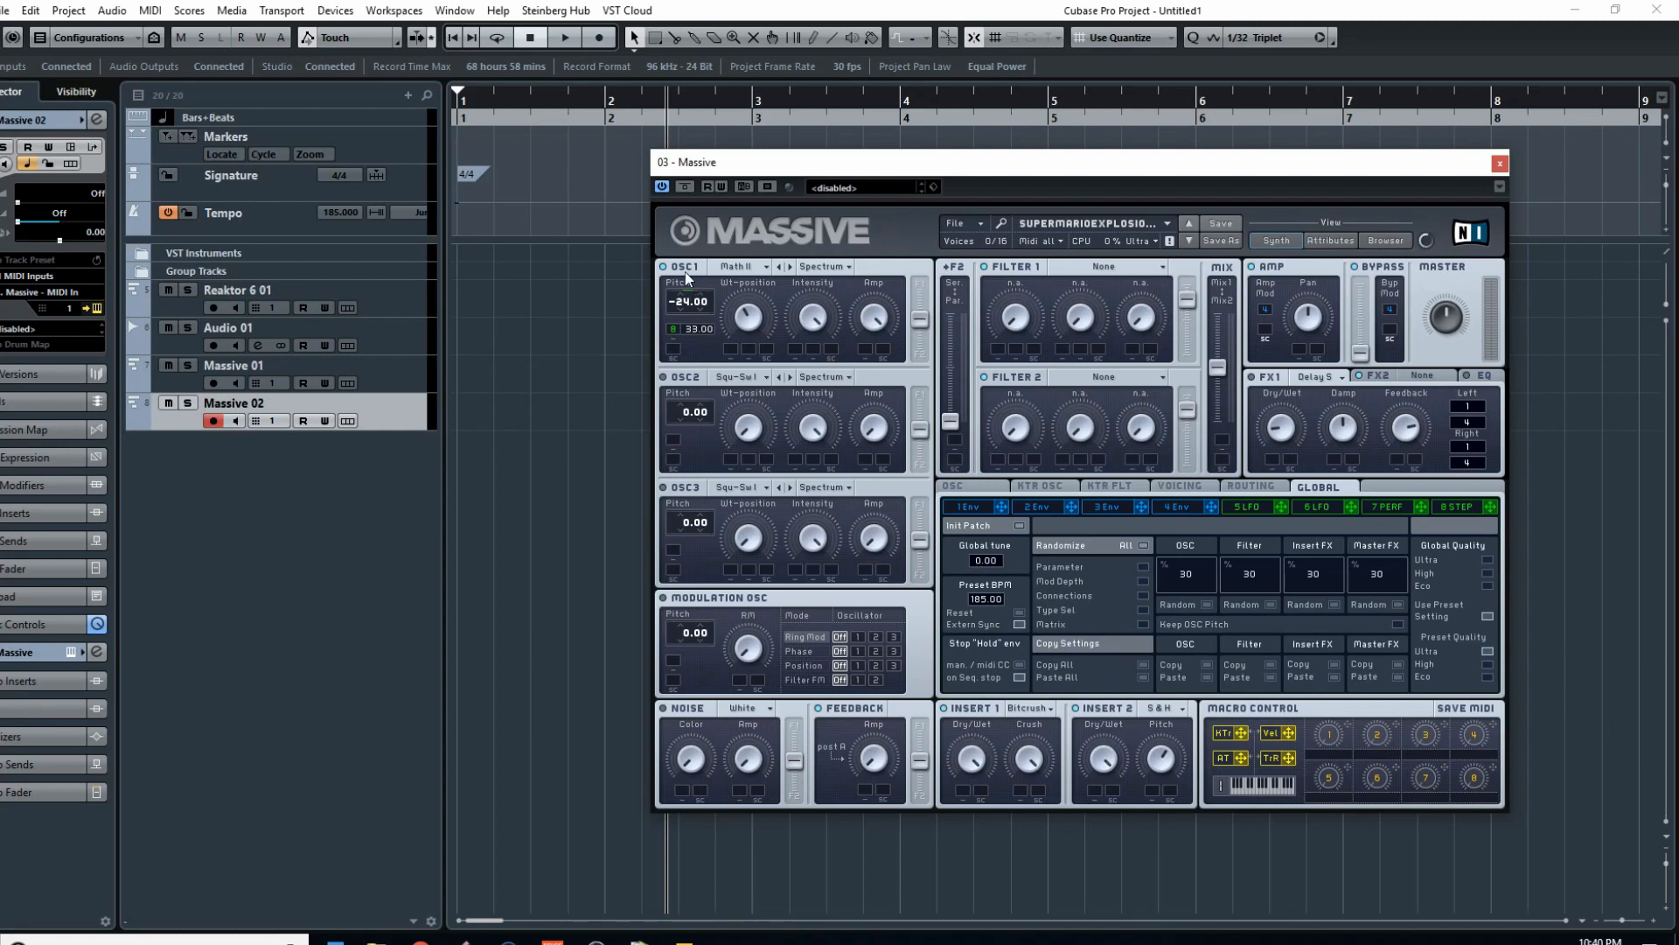
pyautogui.click(1464, 503)
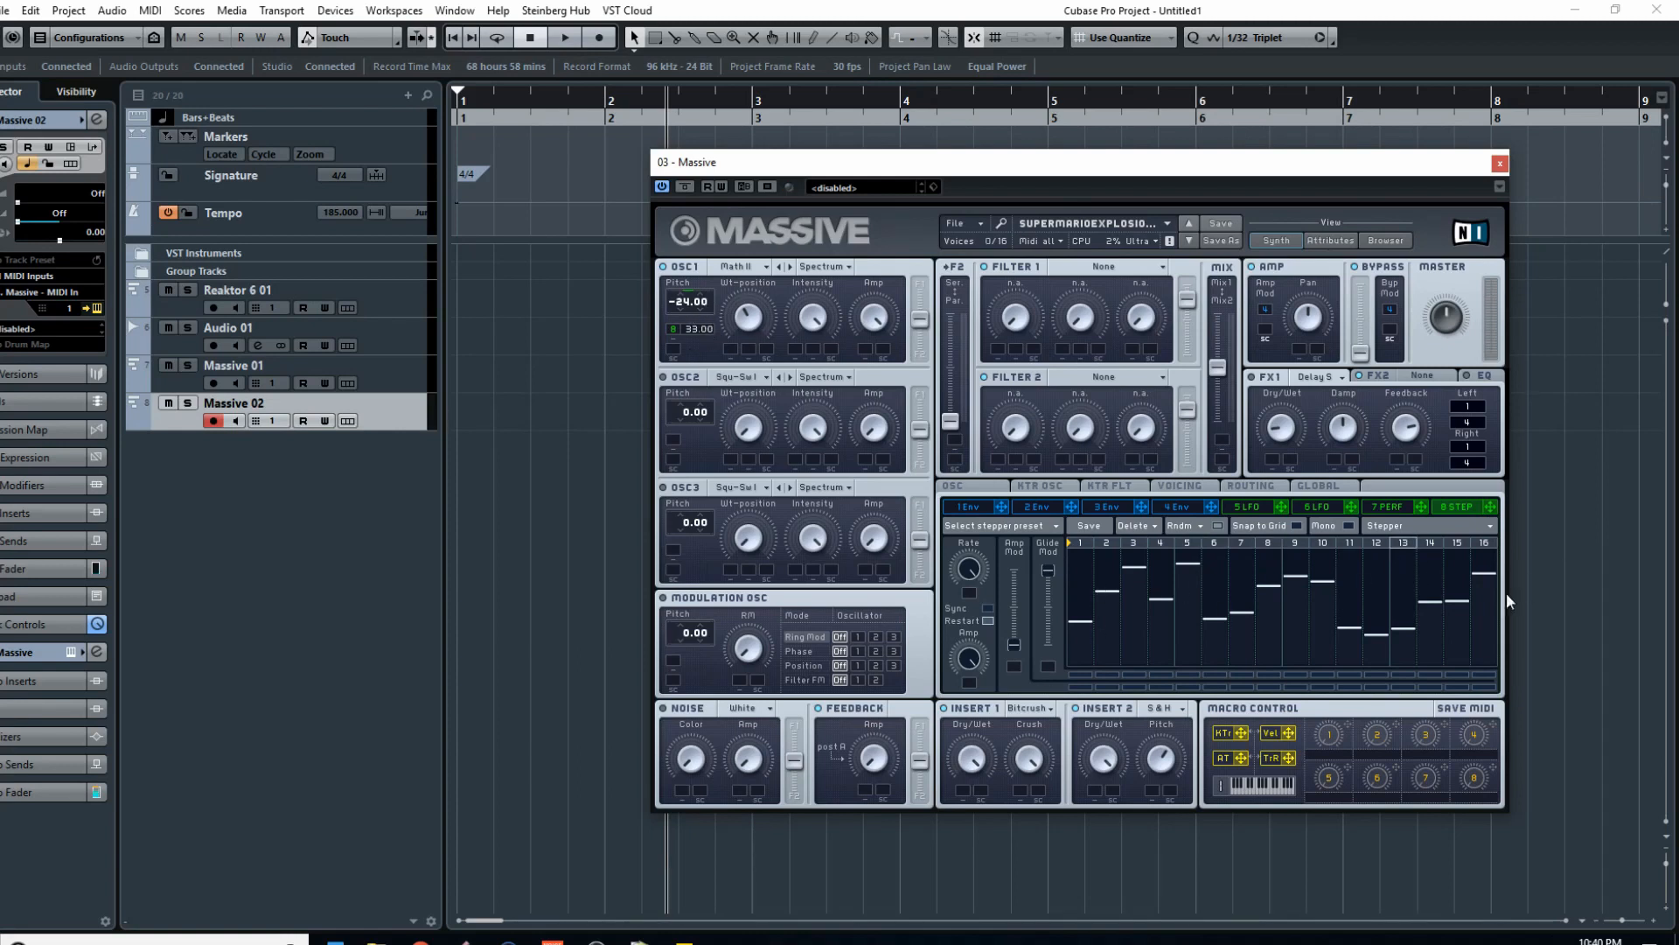
# Step: Mute and unmute the stepper modulation on the OSC1 pitch twice to compare the sound
pyautogui.rightClick(674, 332)
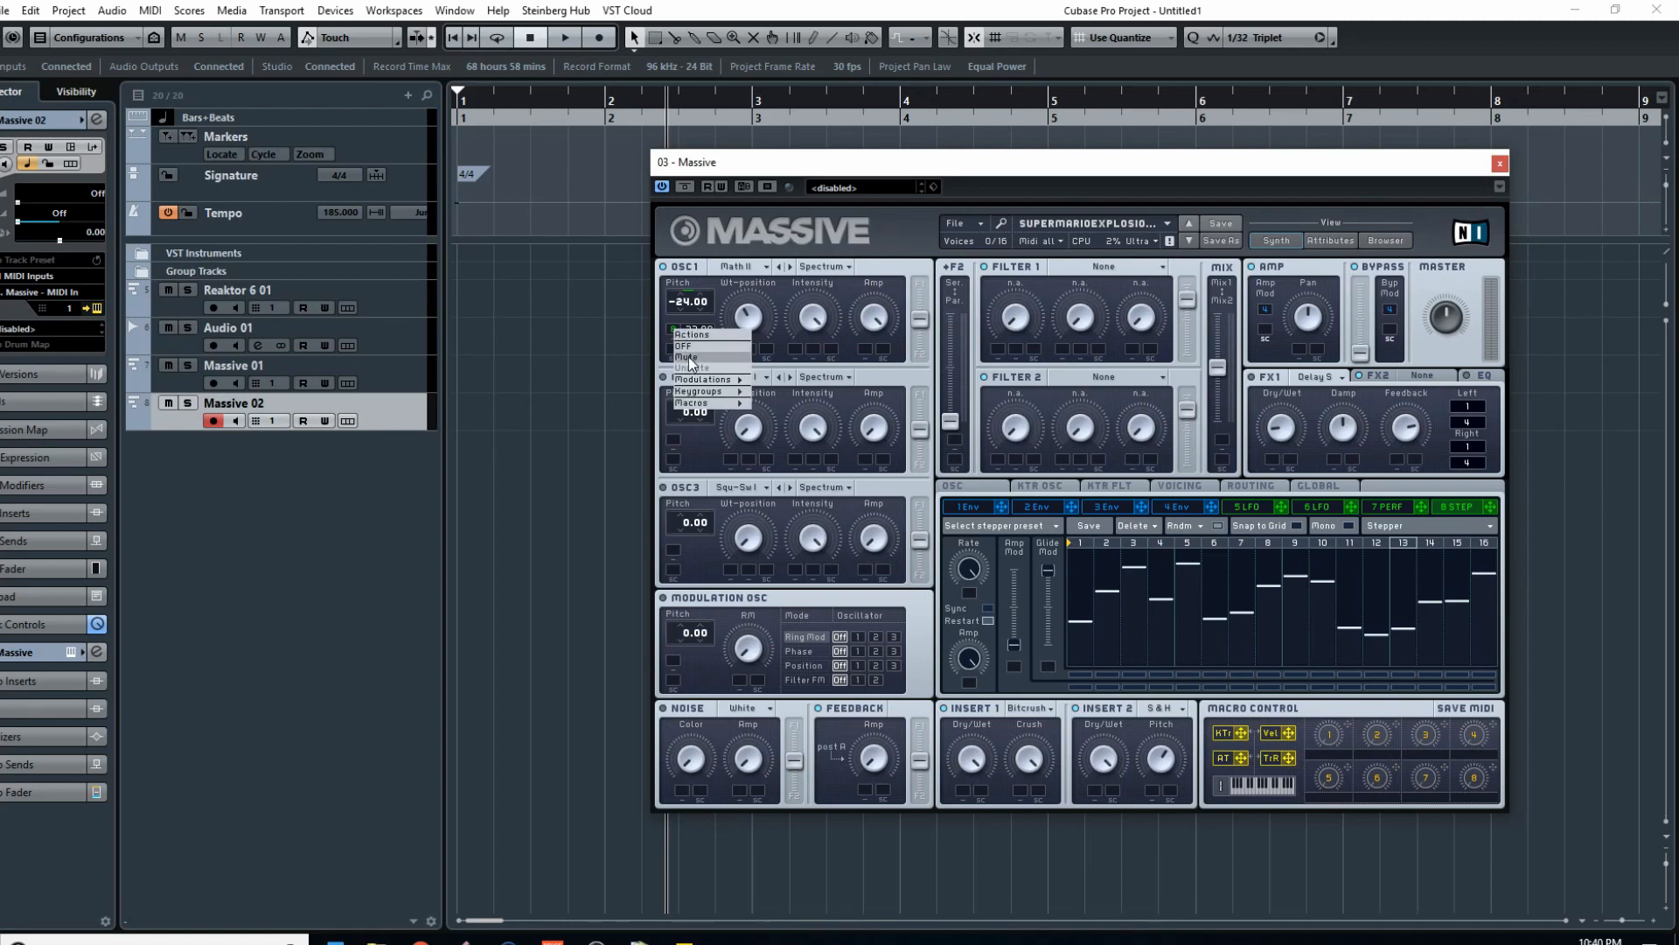
pyautogui.click(689, 357)
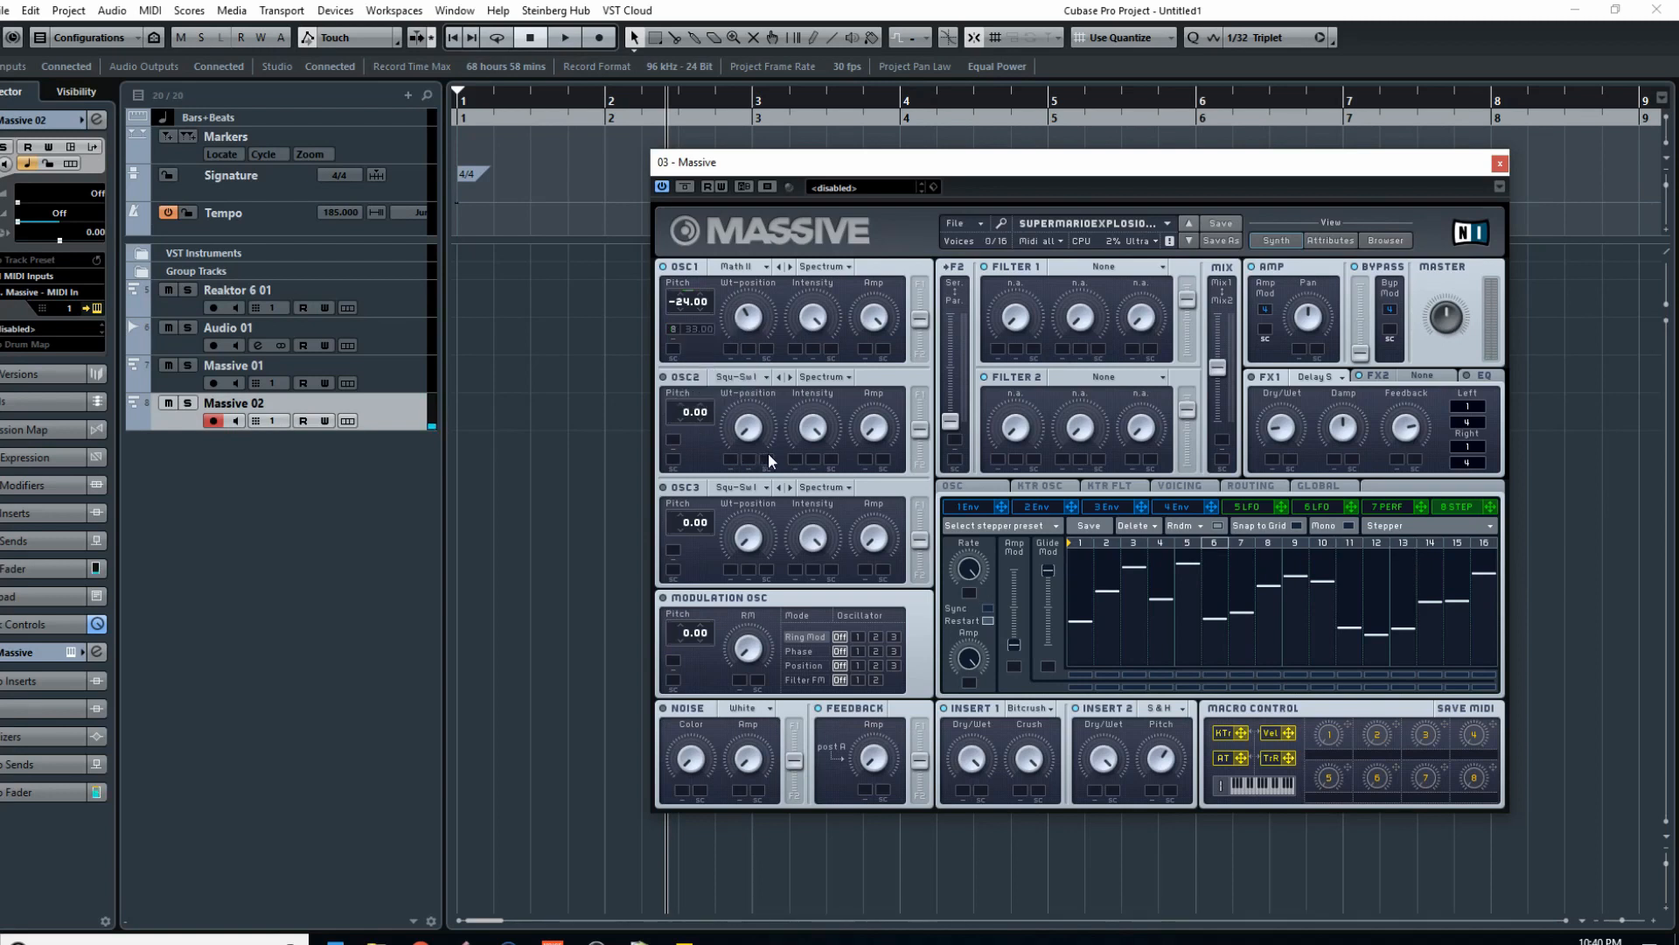
pyautogui.rightClick(674, 327)
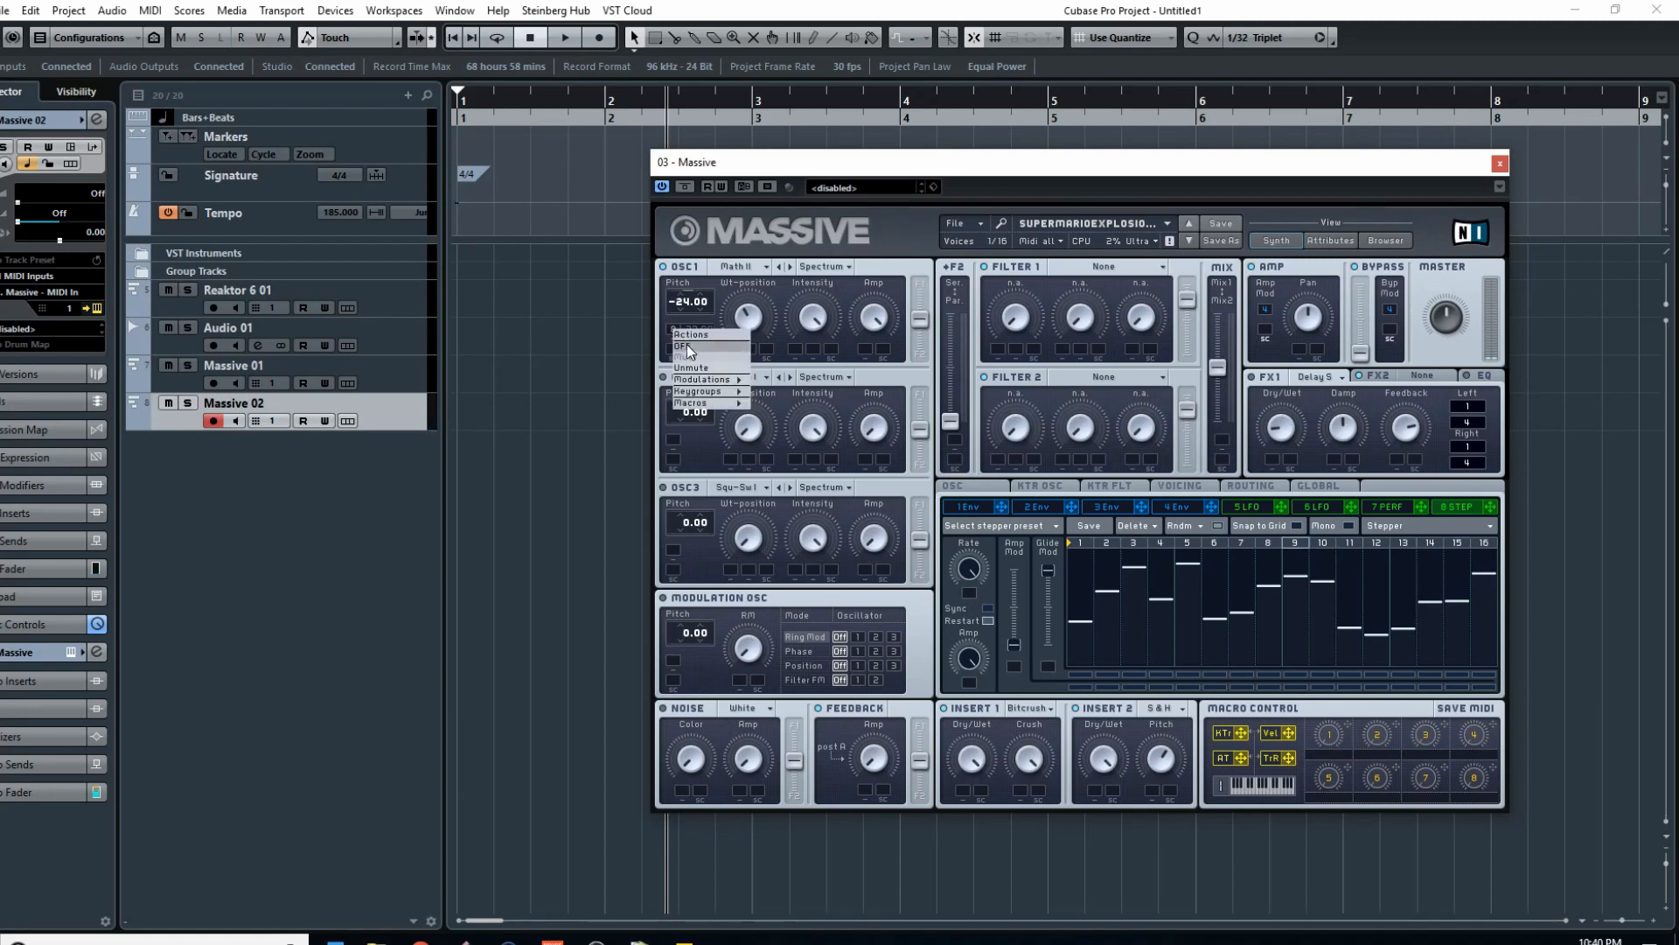
pyautogui.click(690, 367)
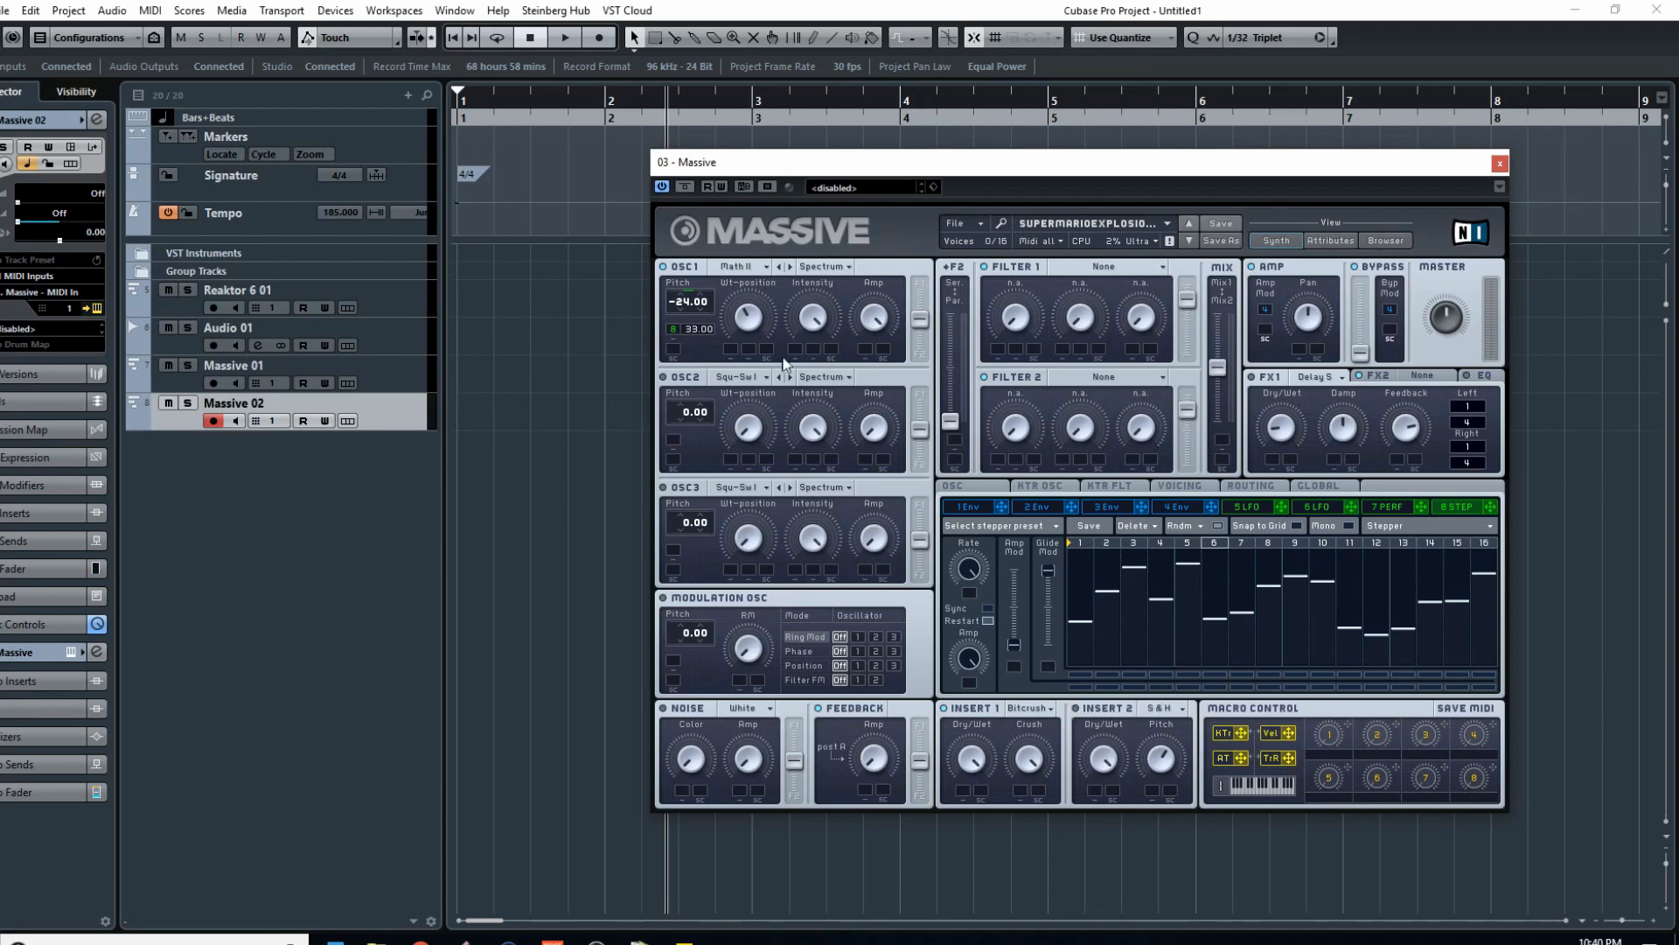
pyautogui.rightClick(674, 329)
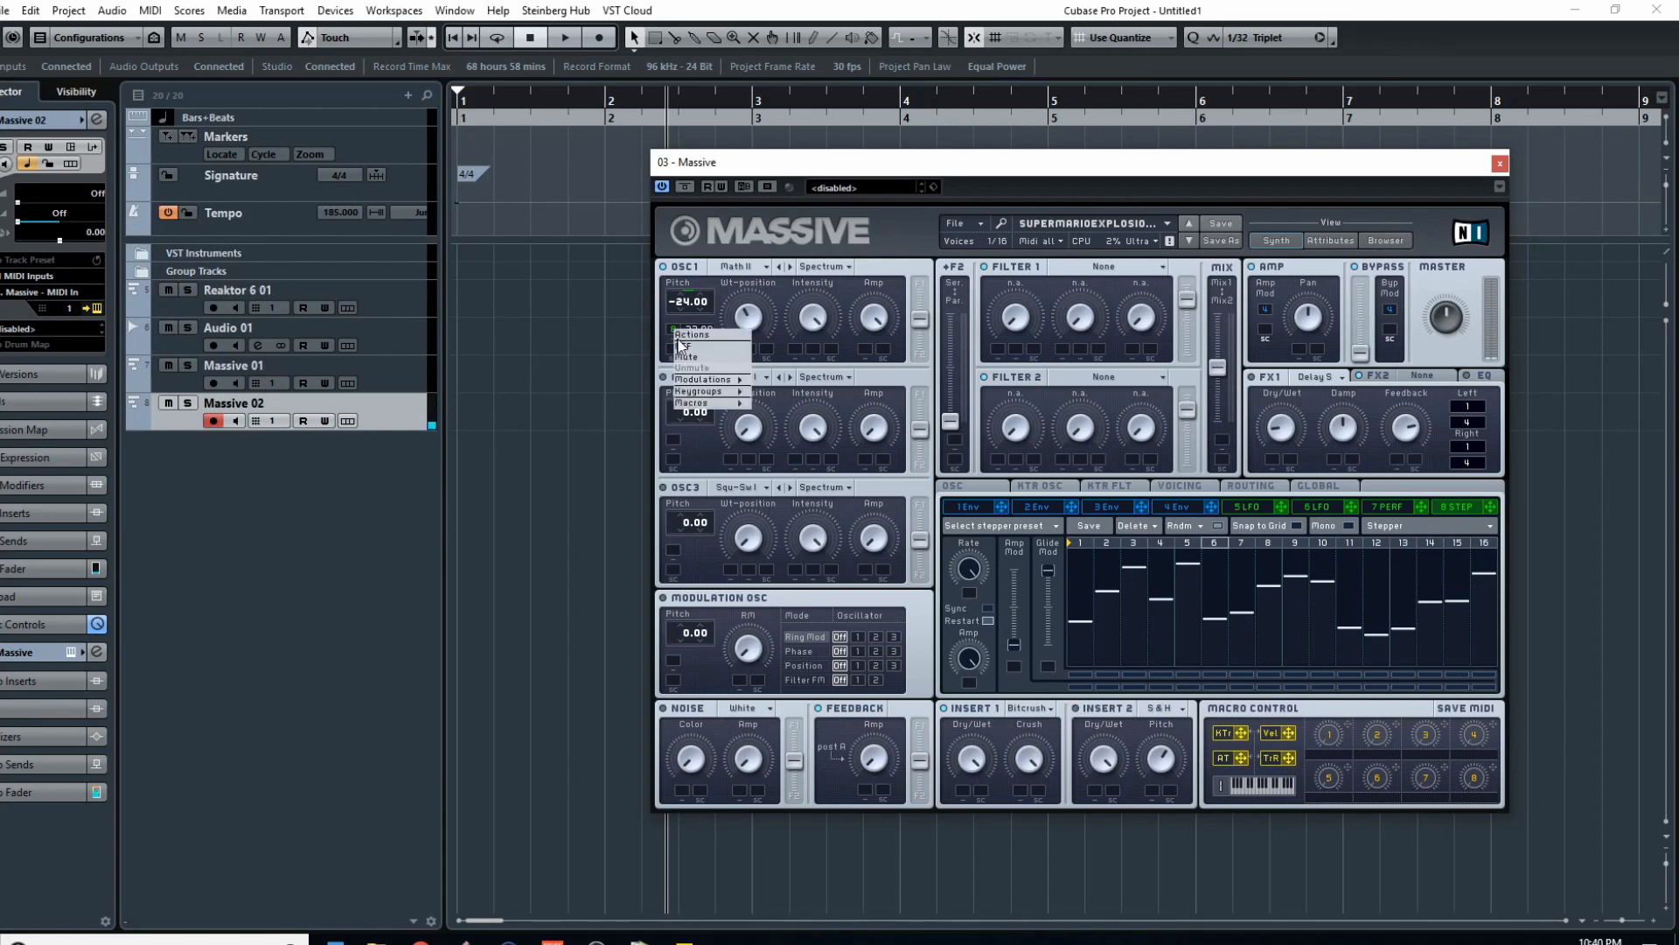
pyautogui.click(685, 356)
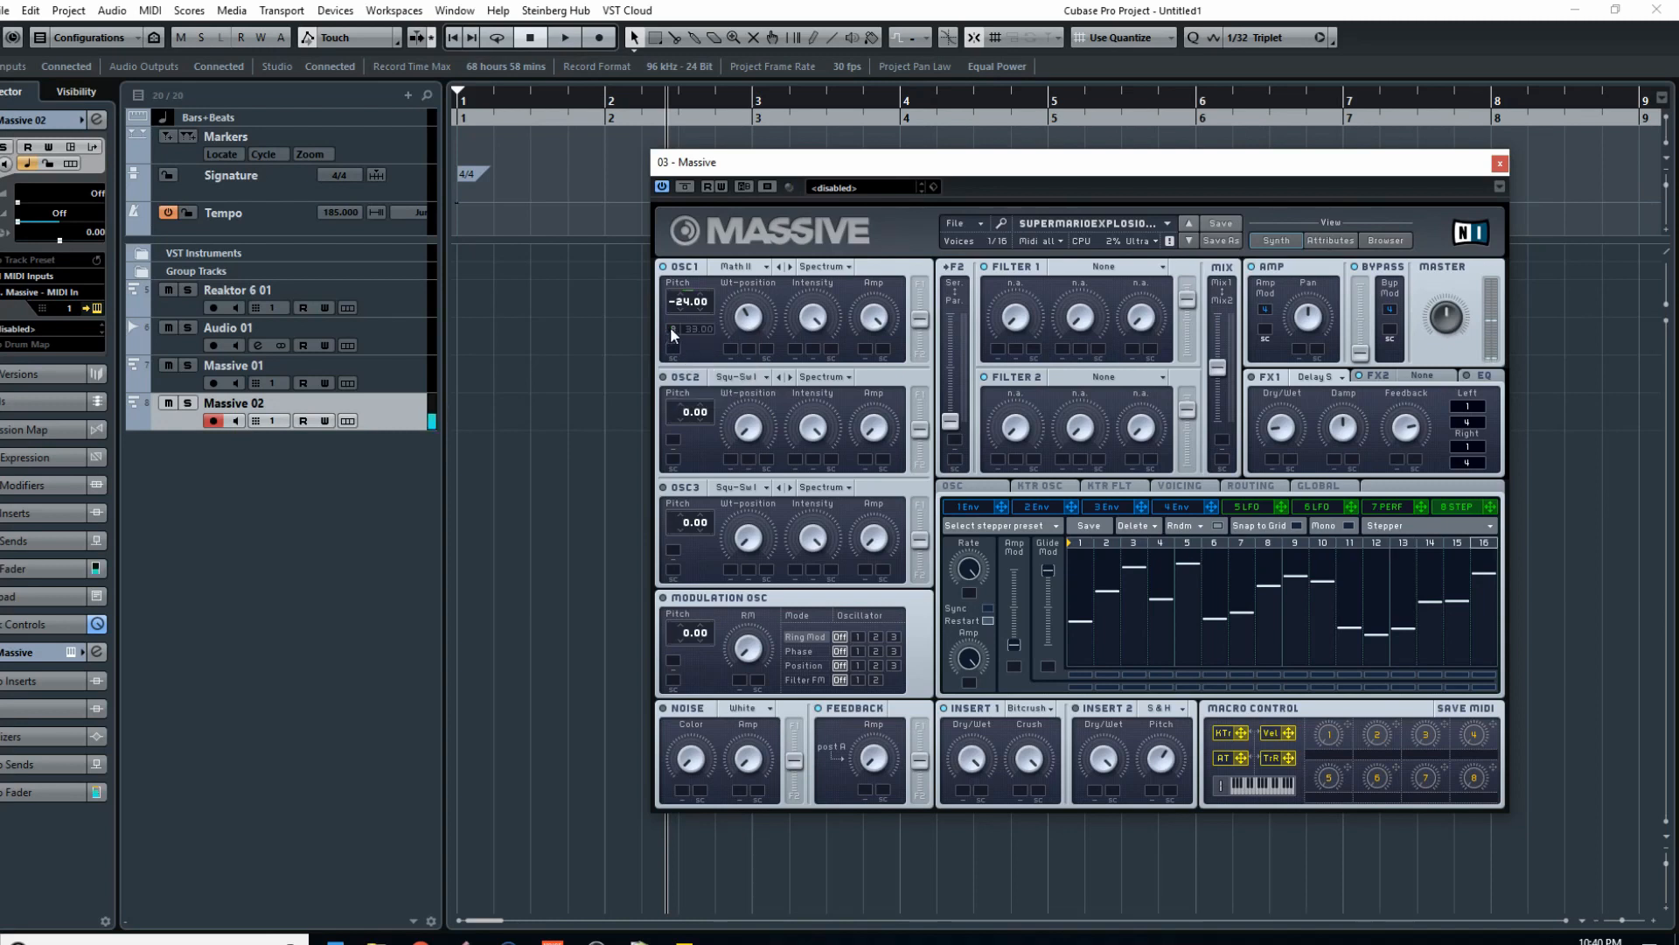
pyautogui.rightClick(670, 327)
pyautogui.click(686, 368)
# Step: Redraw the 16-step stepper pattern with irregular step heights, lower its last step, and close the synth window
pyautogui.moveTo(1237, 639)
pyautogui.mouseDown()
pyautogui.moveTo(1447, 585)
pyautogui.moveTo(1186, 602)
pyautogui.mouseUp()
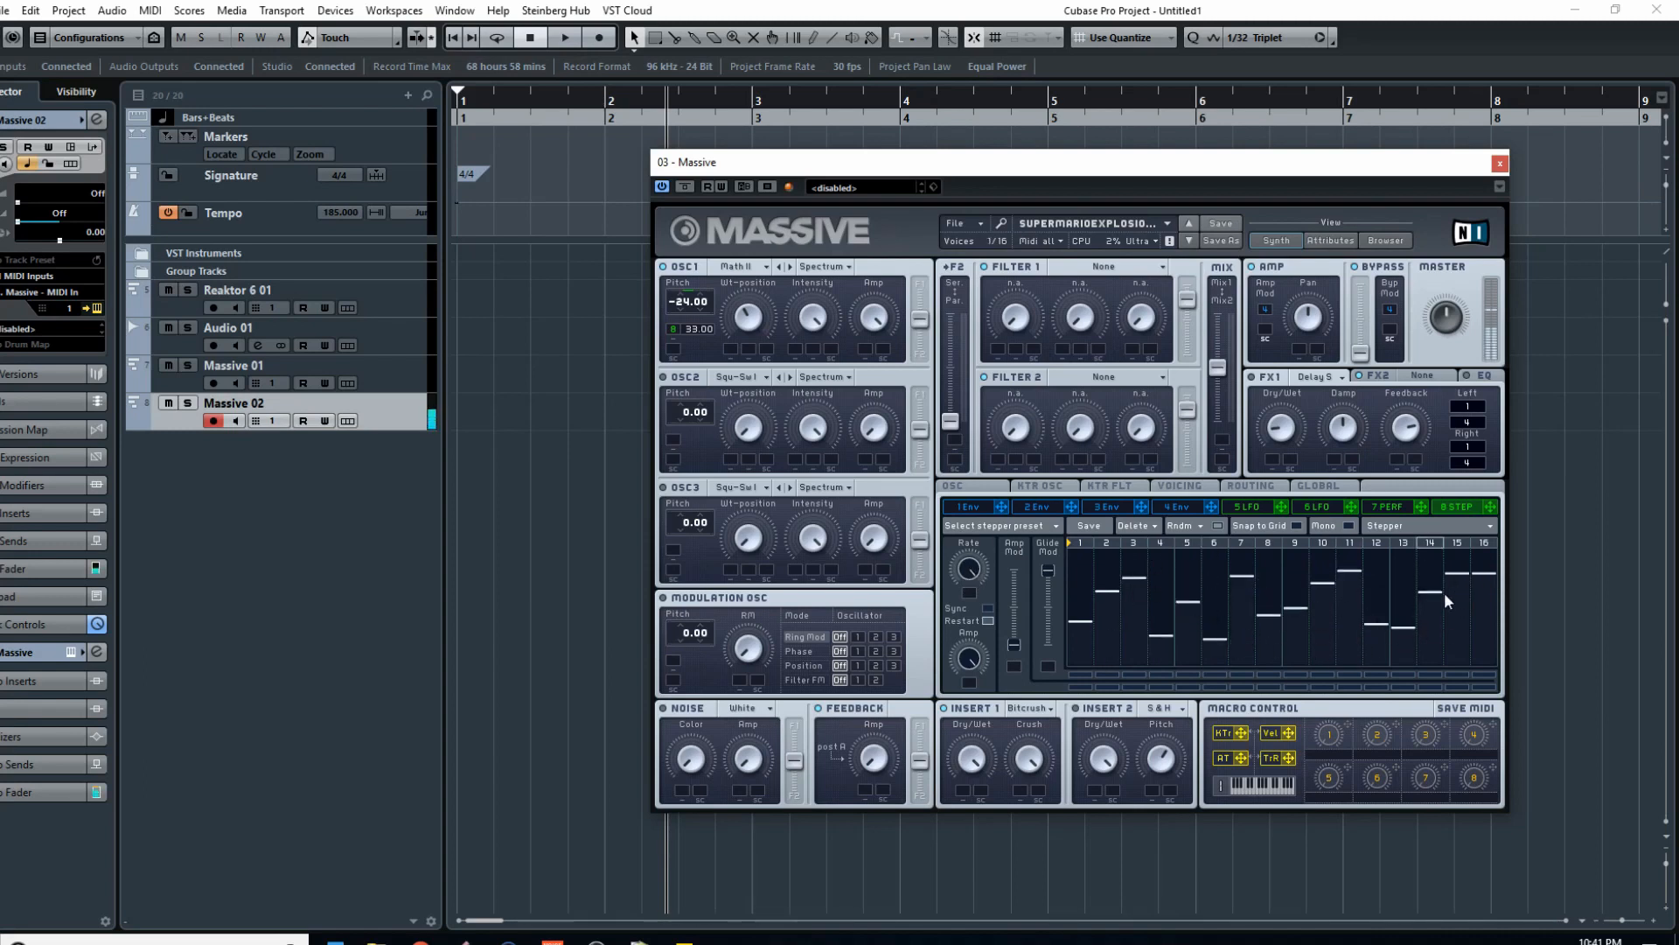
pyautogui.click(1484, 625)
pyautogui.click(1076, 707)
pyautogui.click(1499, 164)
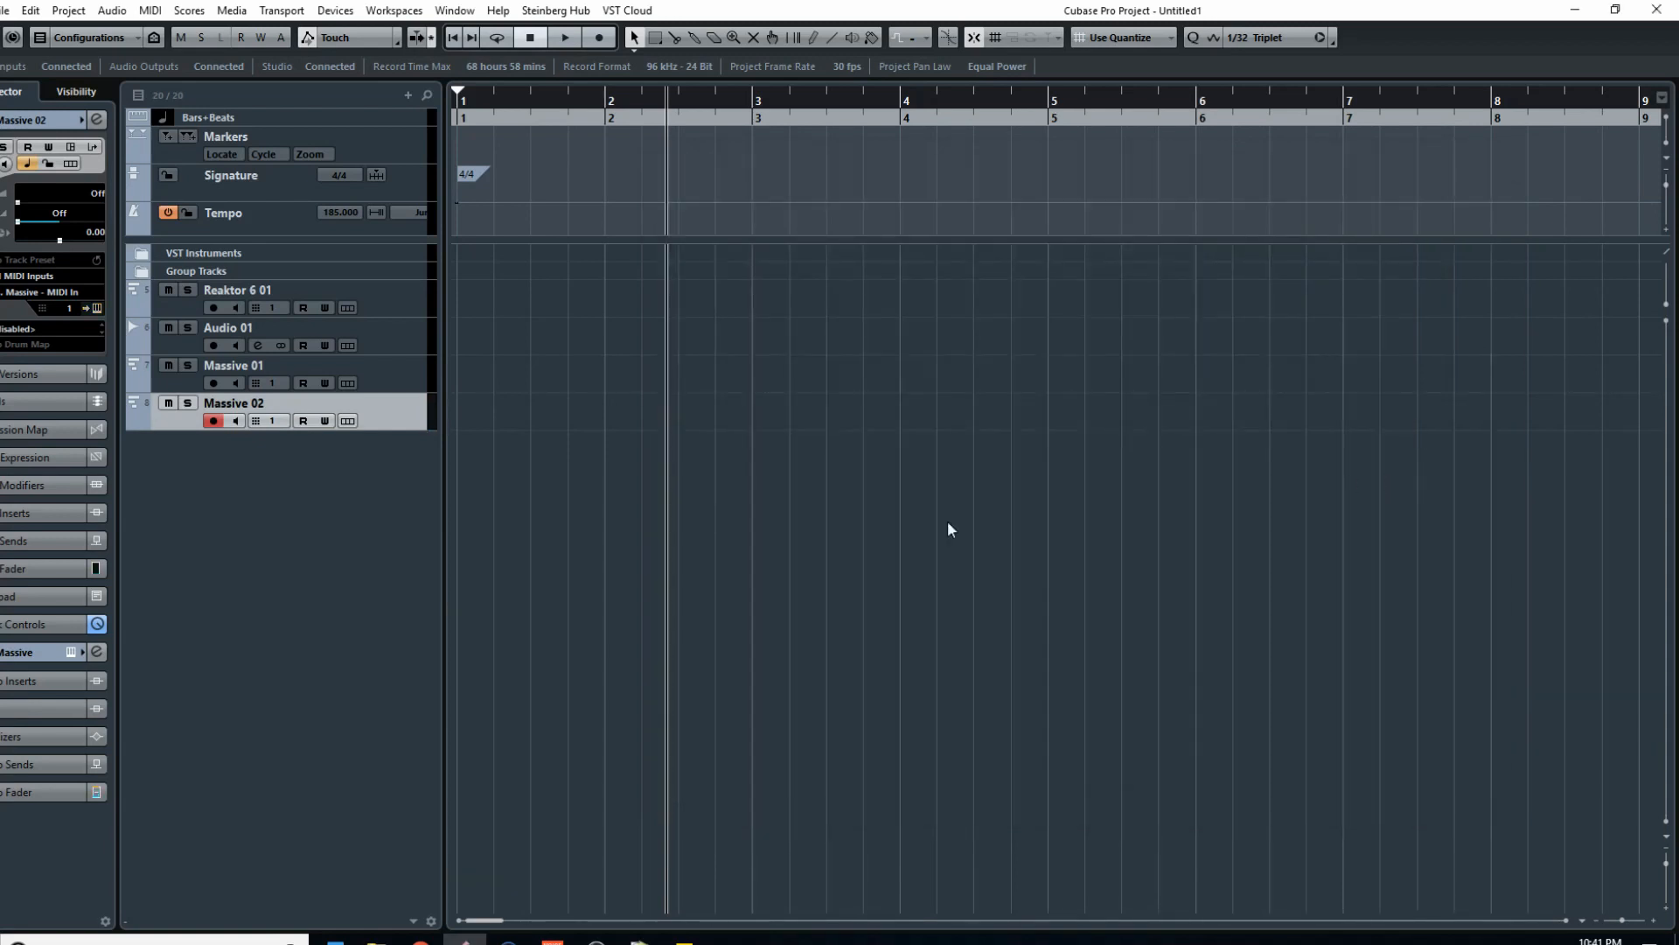
# Step: Open the Reaktor instrument of the Reaktor 6 01 track and place its window over the arrangement
pyautogui.click(168, 303)
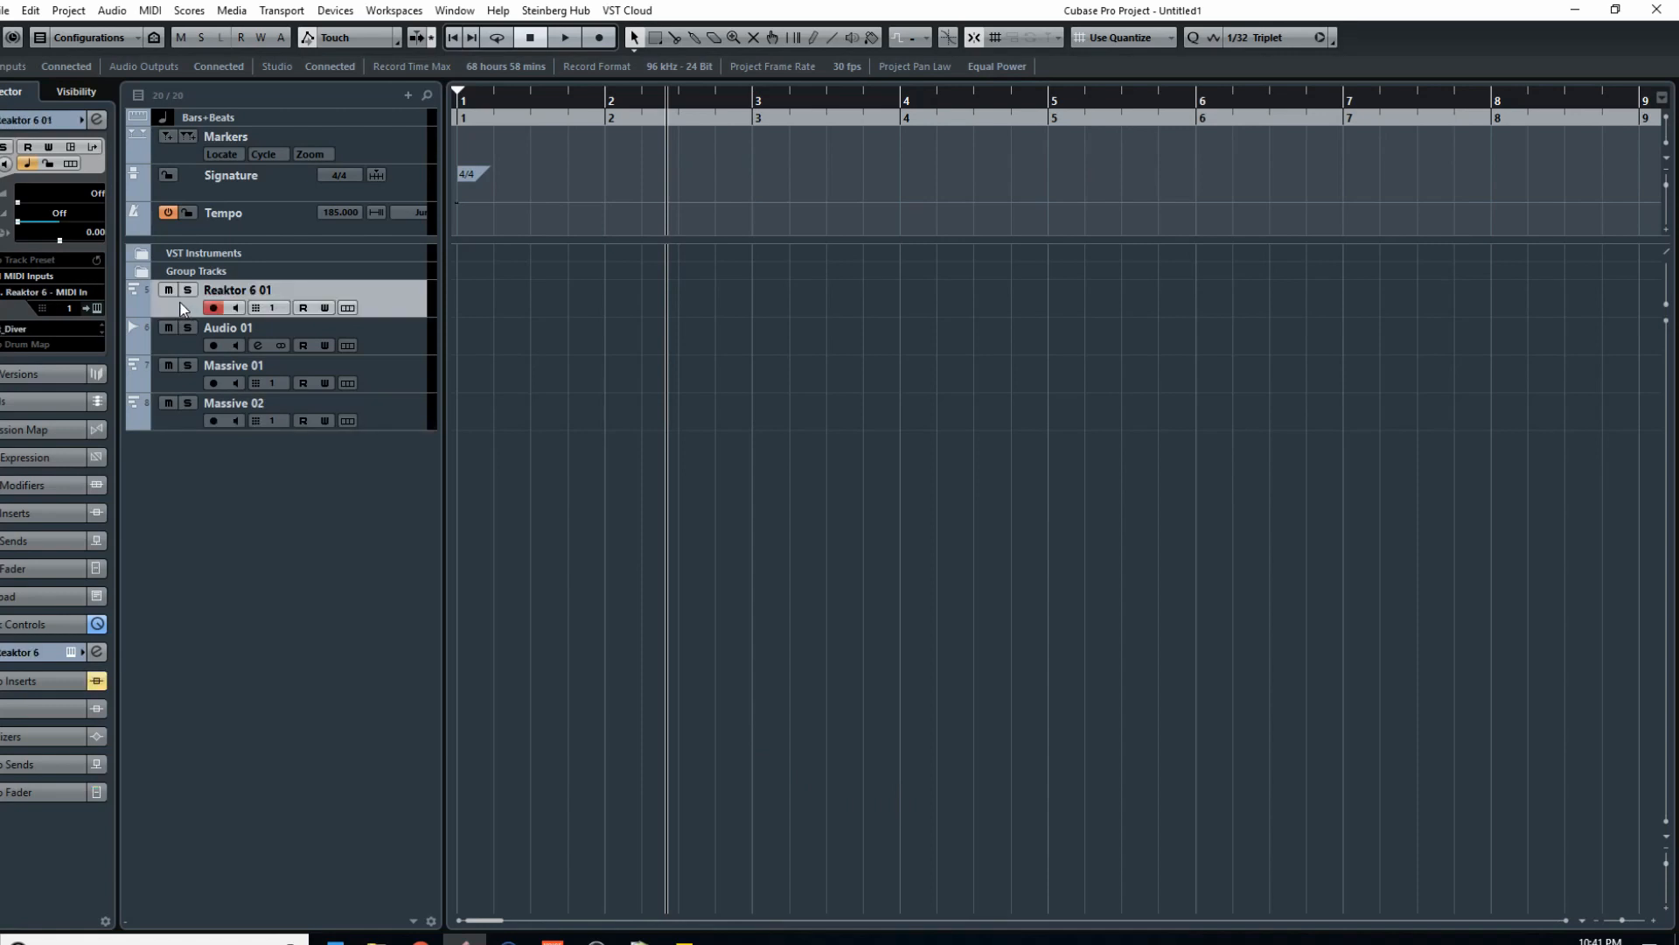
pyautogui.click(96, 308)
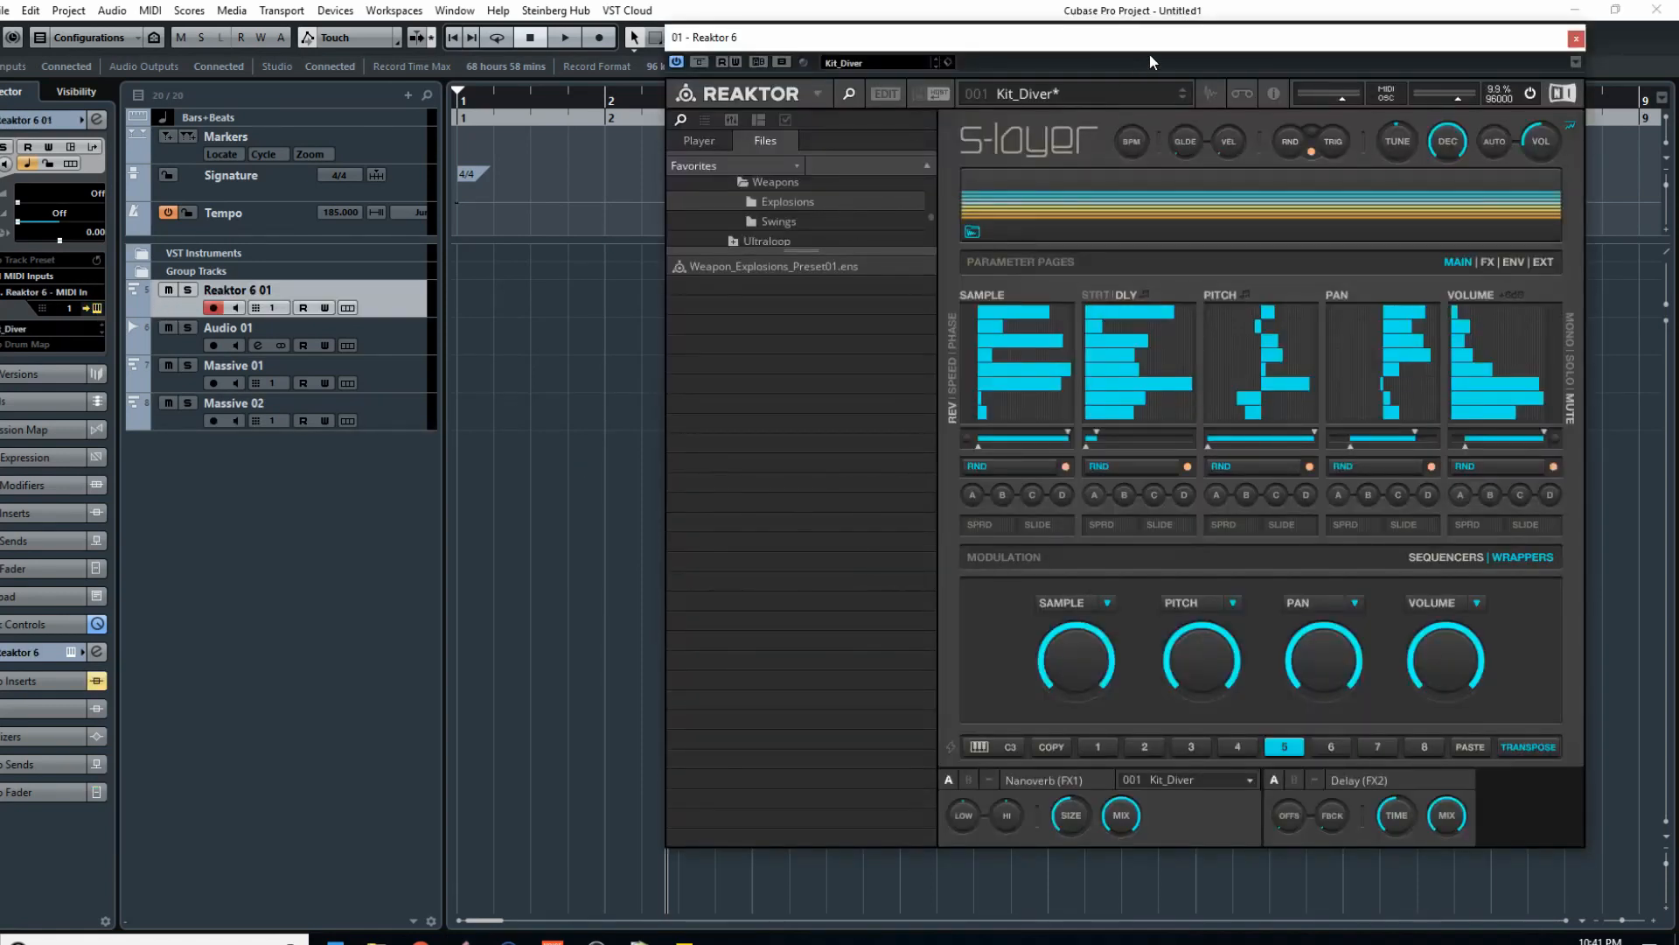
pyautogui.moveTo(1128, 48); pyautogui.dragTo(1038, 89)
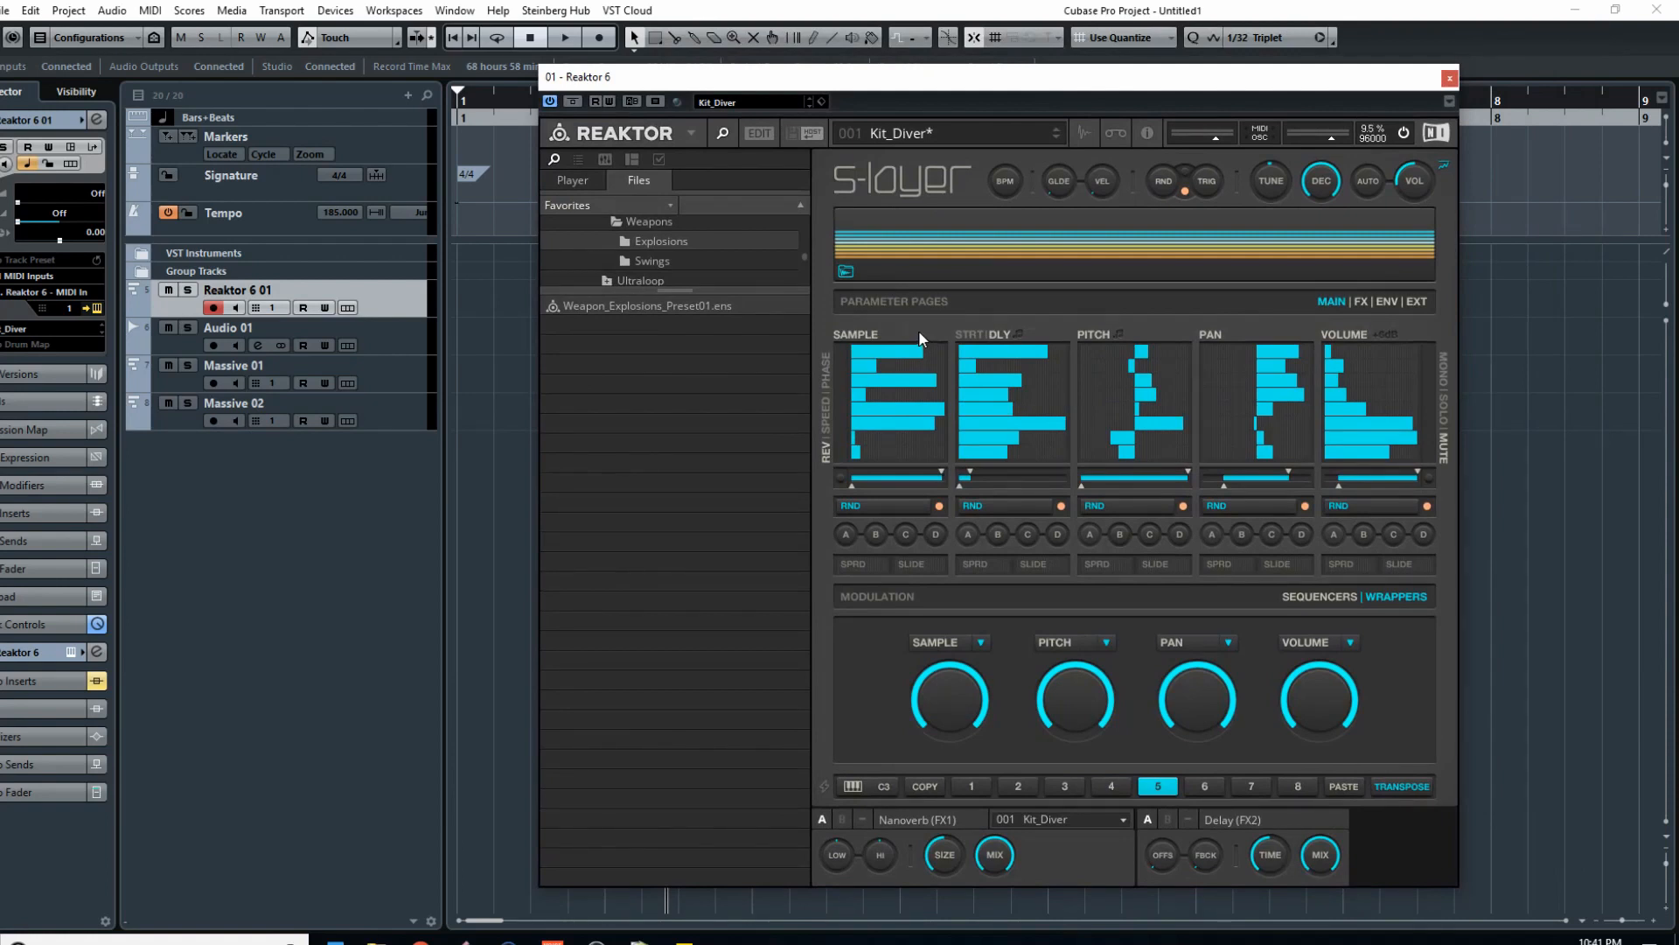
pyautogui.moveTo(1062, 87); pyautogui.dragTo(1056, 76)
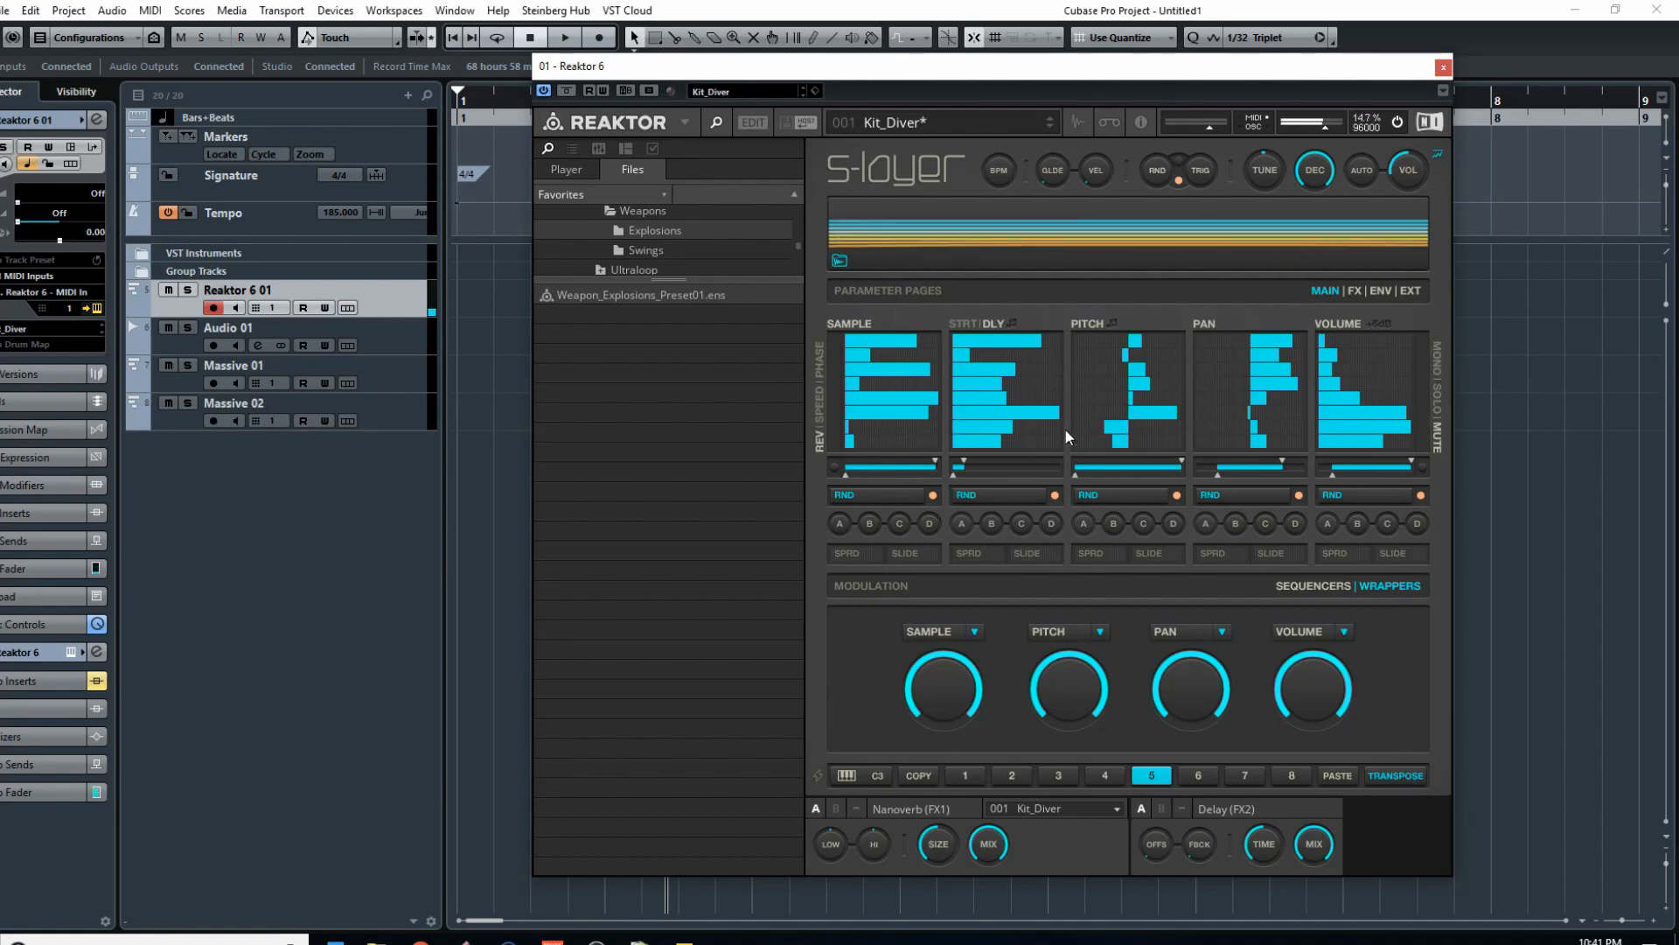
# Step: Open the BitCrusher insert effect of the Reaktor track and activate it beside the instrument
pyautogui.click(34, 680)
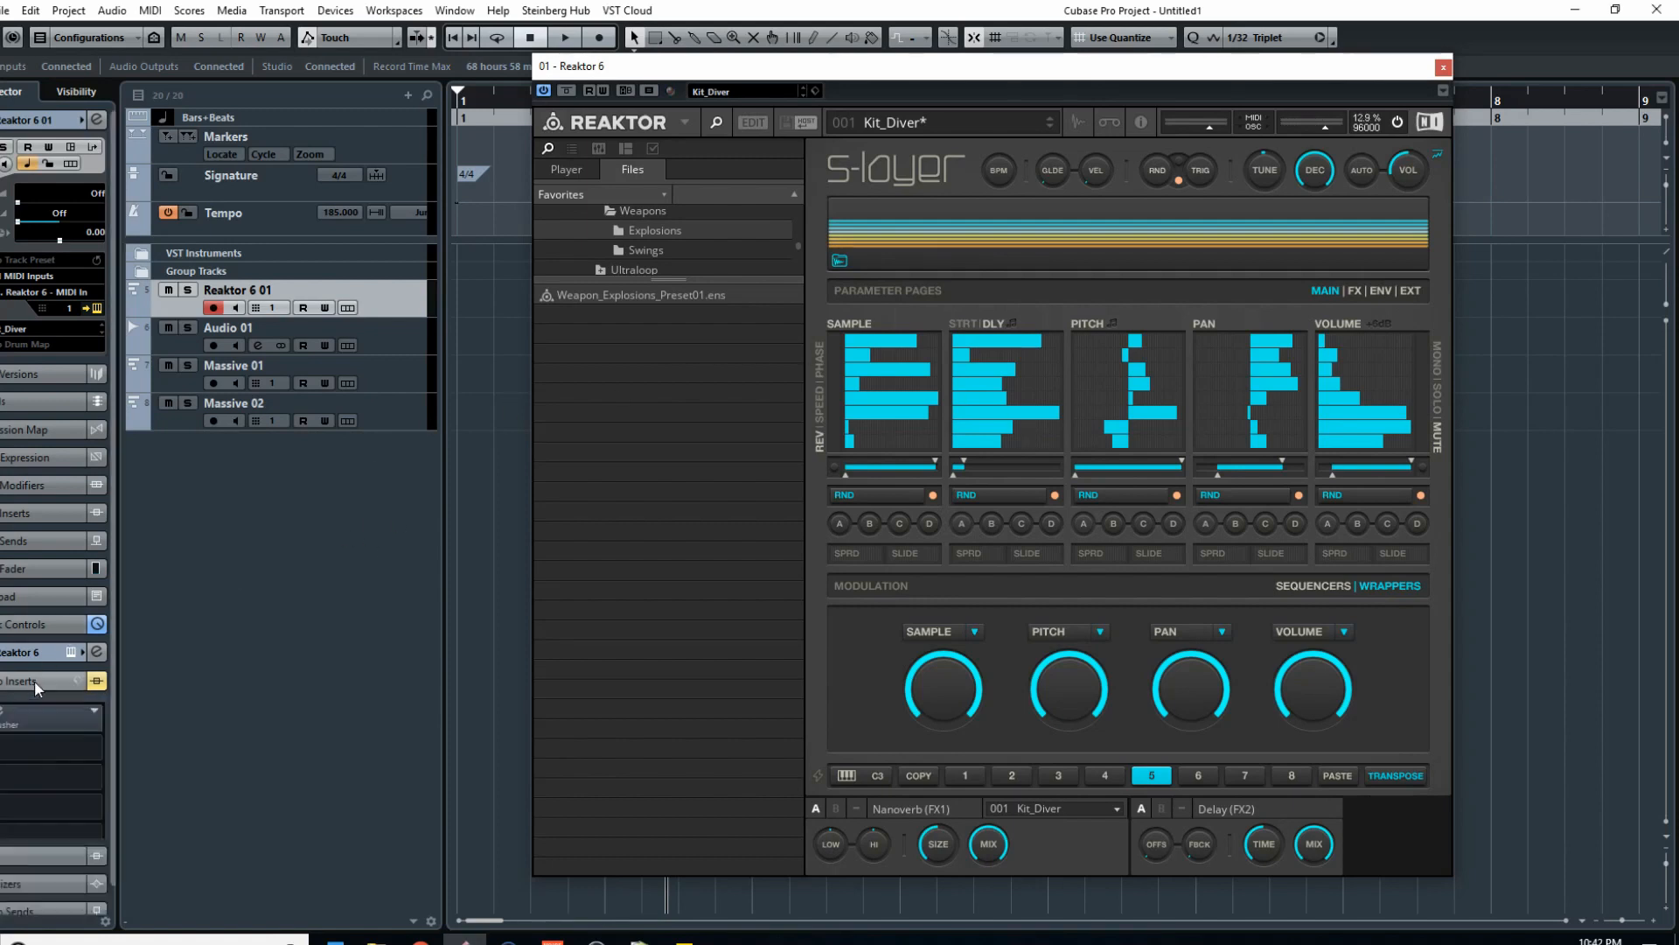
pyautogui.click(39, 681)
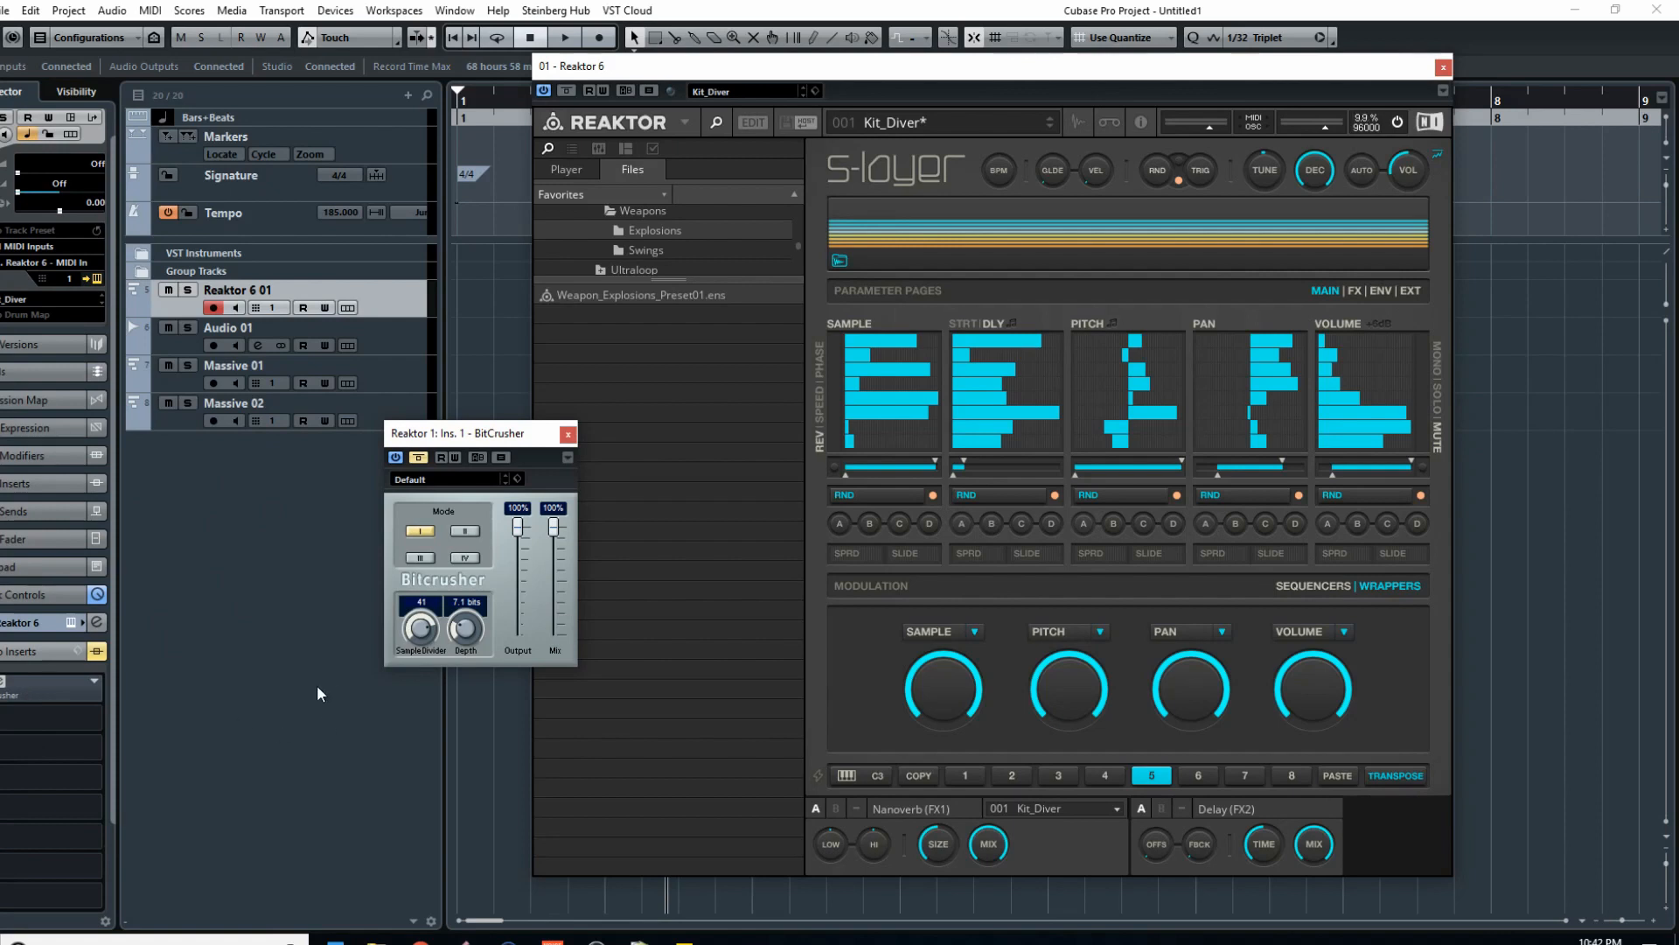
pyautogui.moveTo(463, 439); pyautogui.dragTo(685, 365)
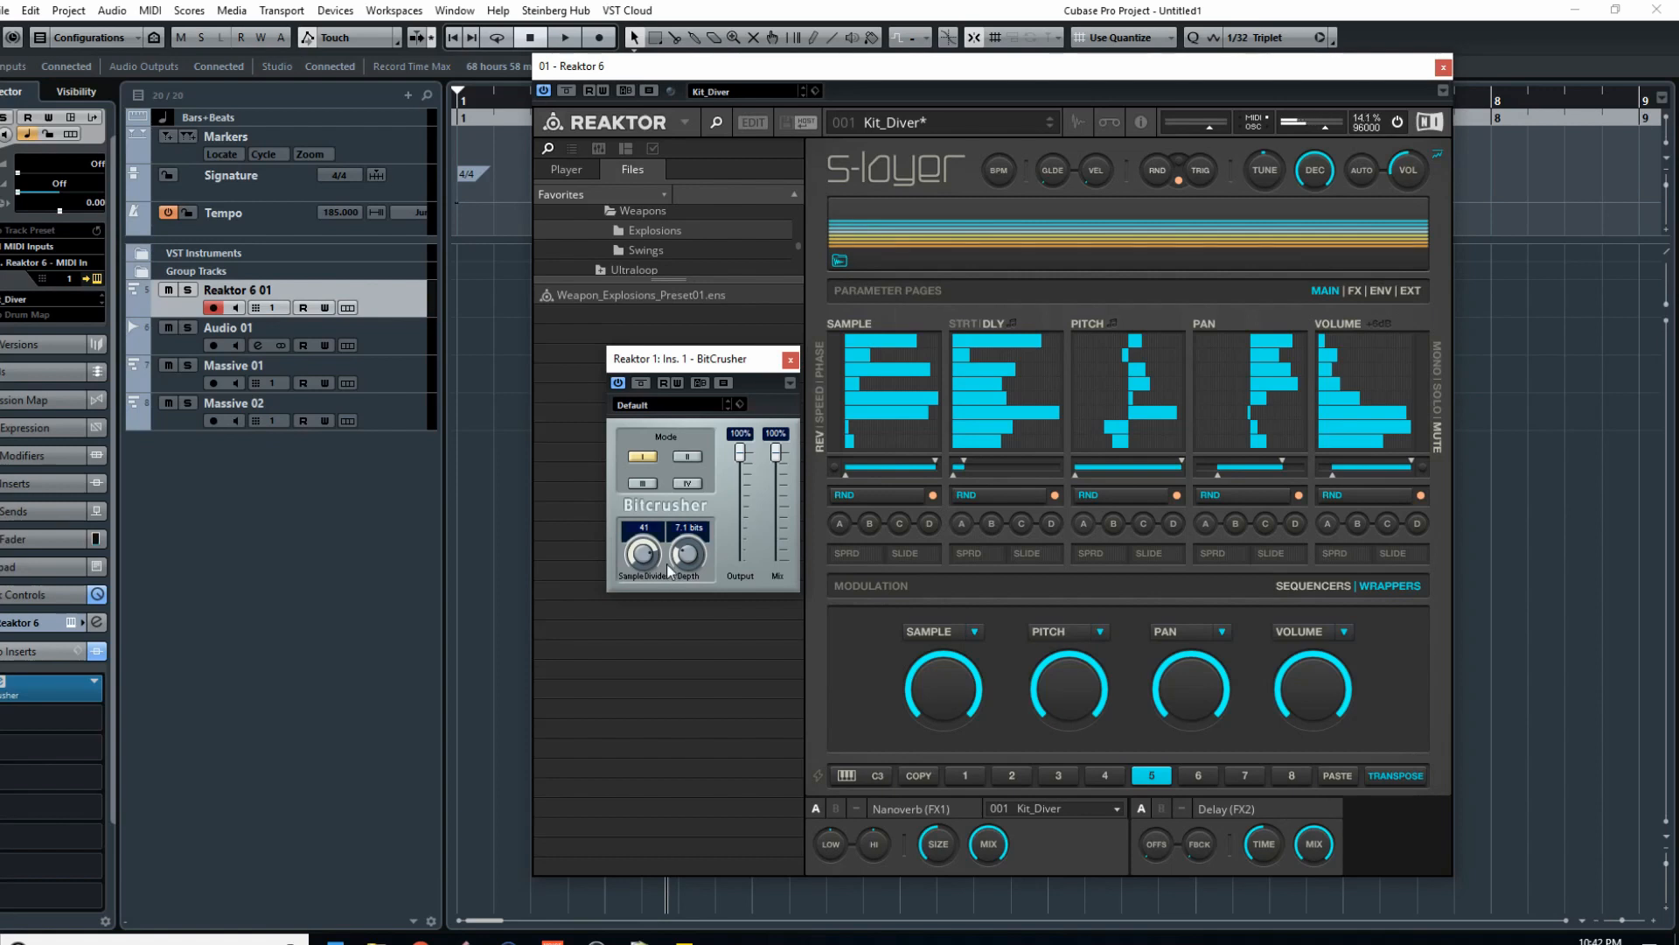
# Step: Set the Bitcrusher's sample divider to 55 and depth to 6.4 bits, and close the effect and Reaktor windows
pyautogui.moveTo(668, 563); pyautogui.dragTo(588, 785)
pyautogui.moveTo(687, 558); pyautogui.dragTo(690, 471)
pyautogui.moveTo(686, 567); pyautogui.dragTo(712, 351)
pyautogui.moveTo(644, 554); pyautogui.dragTo(647, 805)
pyautogui.moveTo(644, 554); pyautogui.dragTo(636, 402)
pyautogui.moveTo(689, 558); pyautogui.dragTo(682, 639)
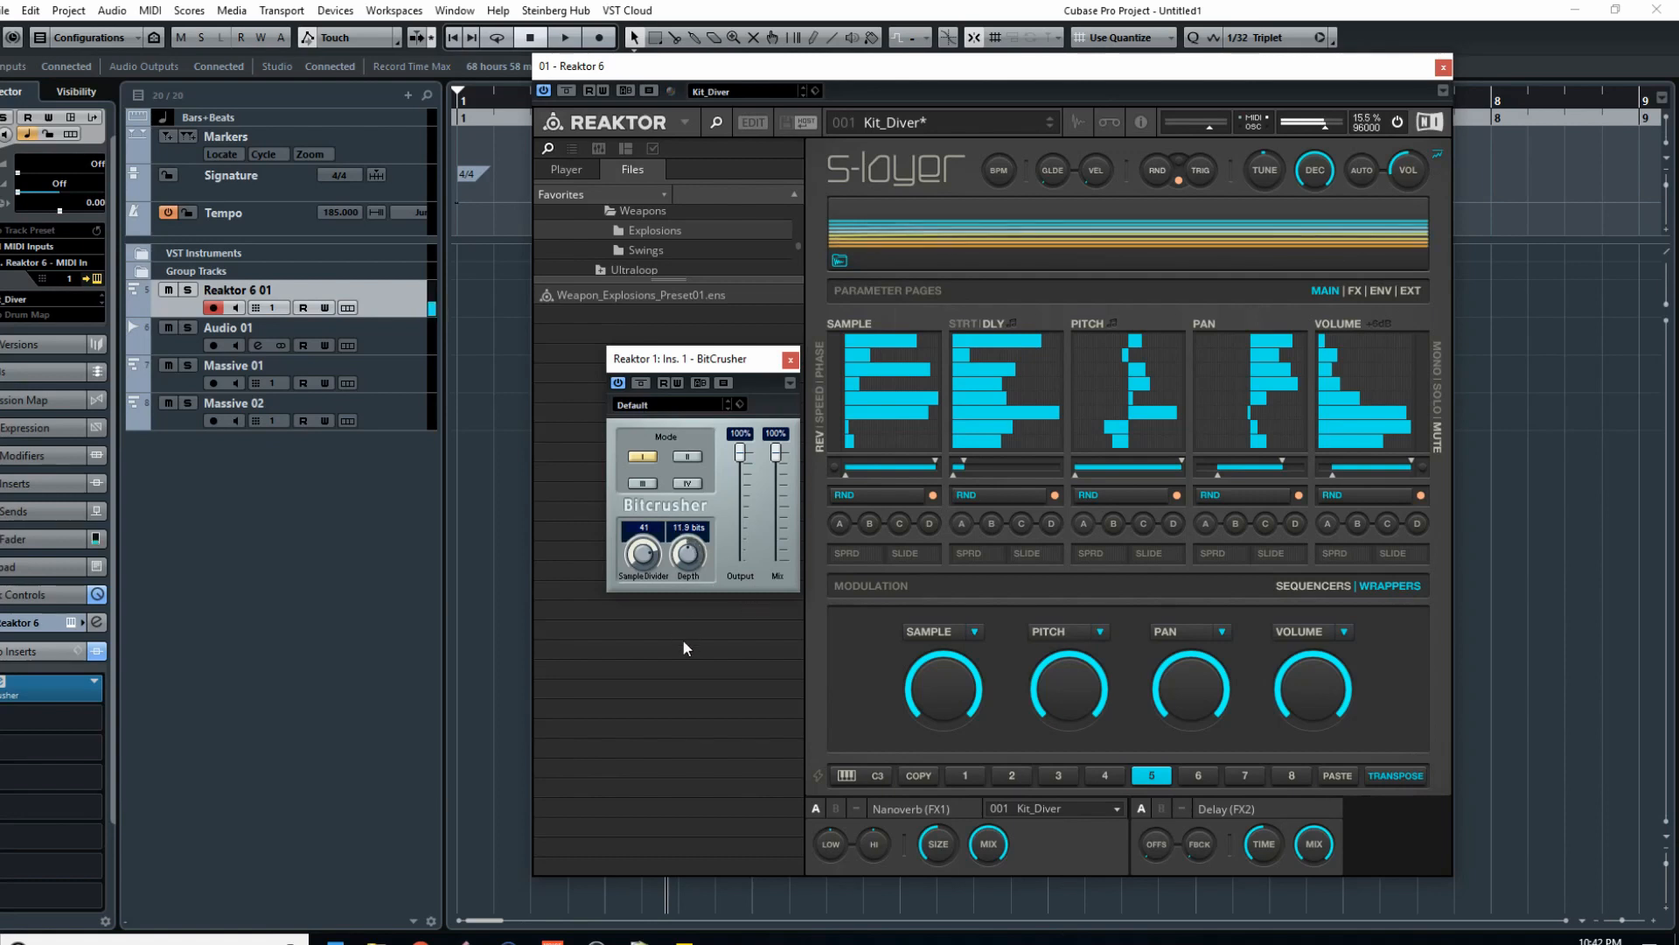
pyautogui.moveTo(644, 560); pyautogui.dragTo(681, 575)
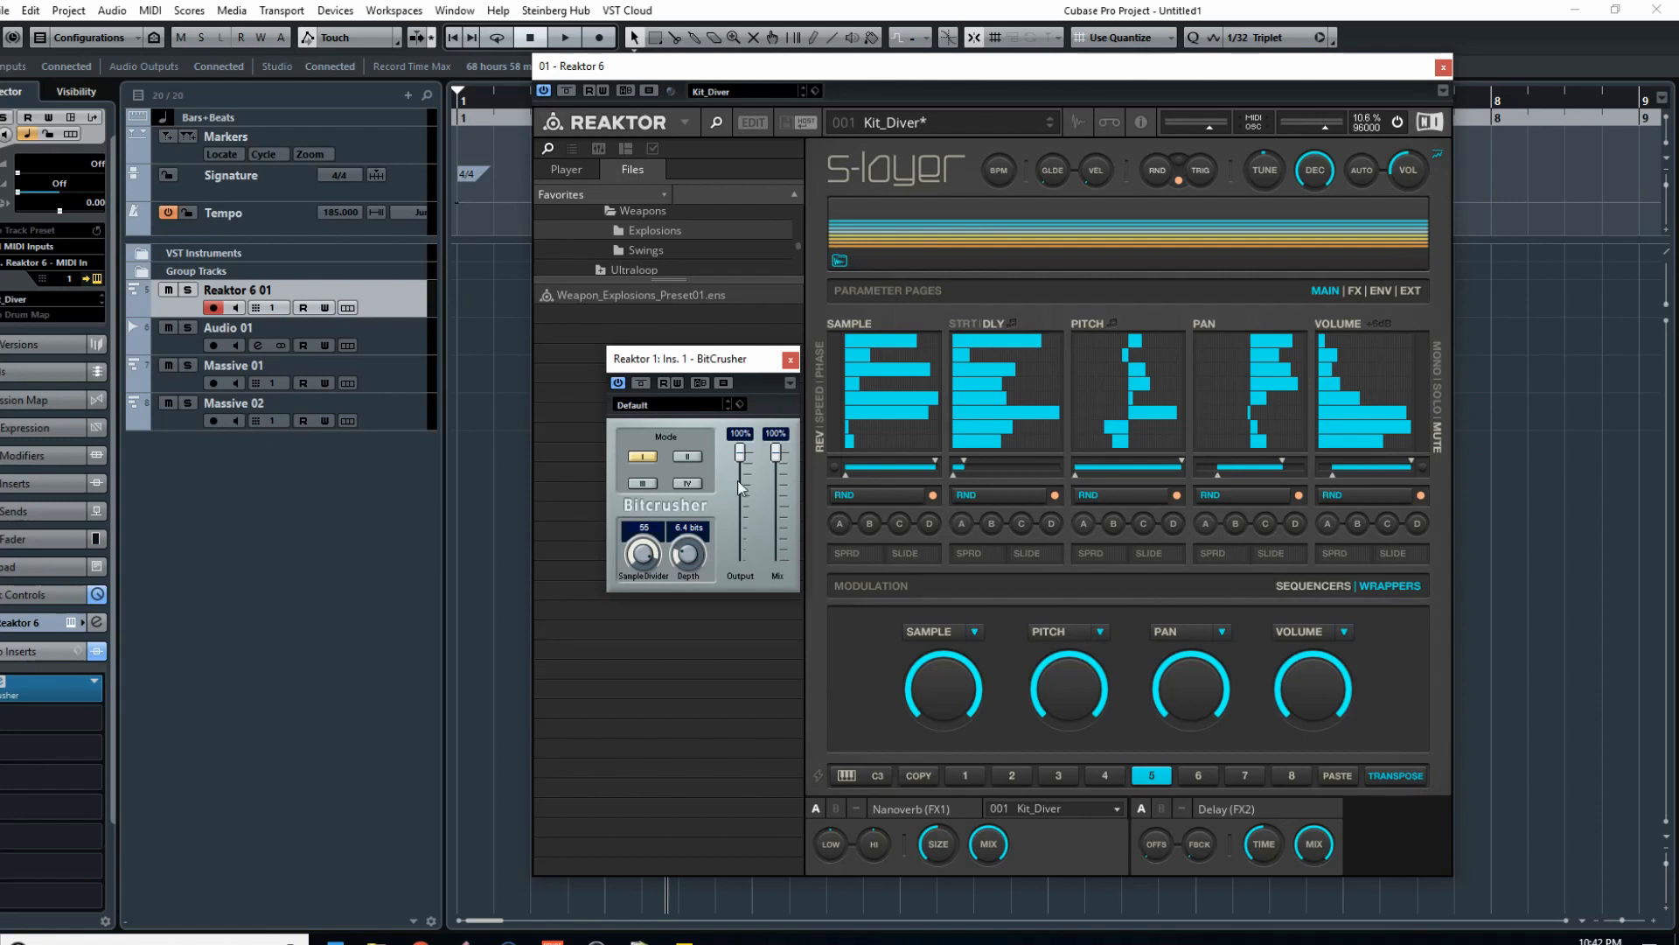
pyautogui.click(791, 359)
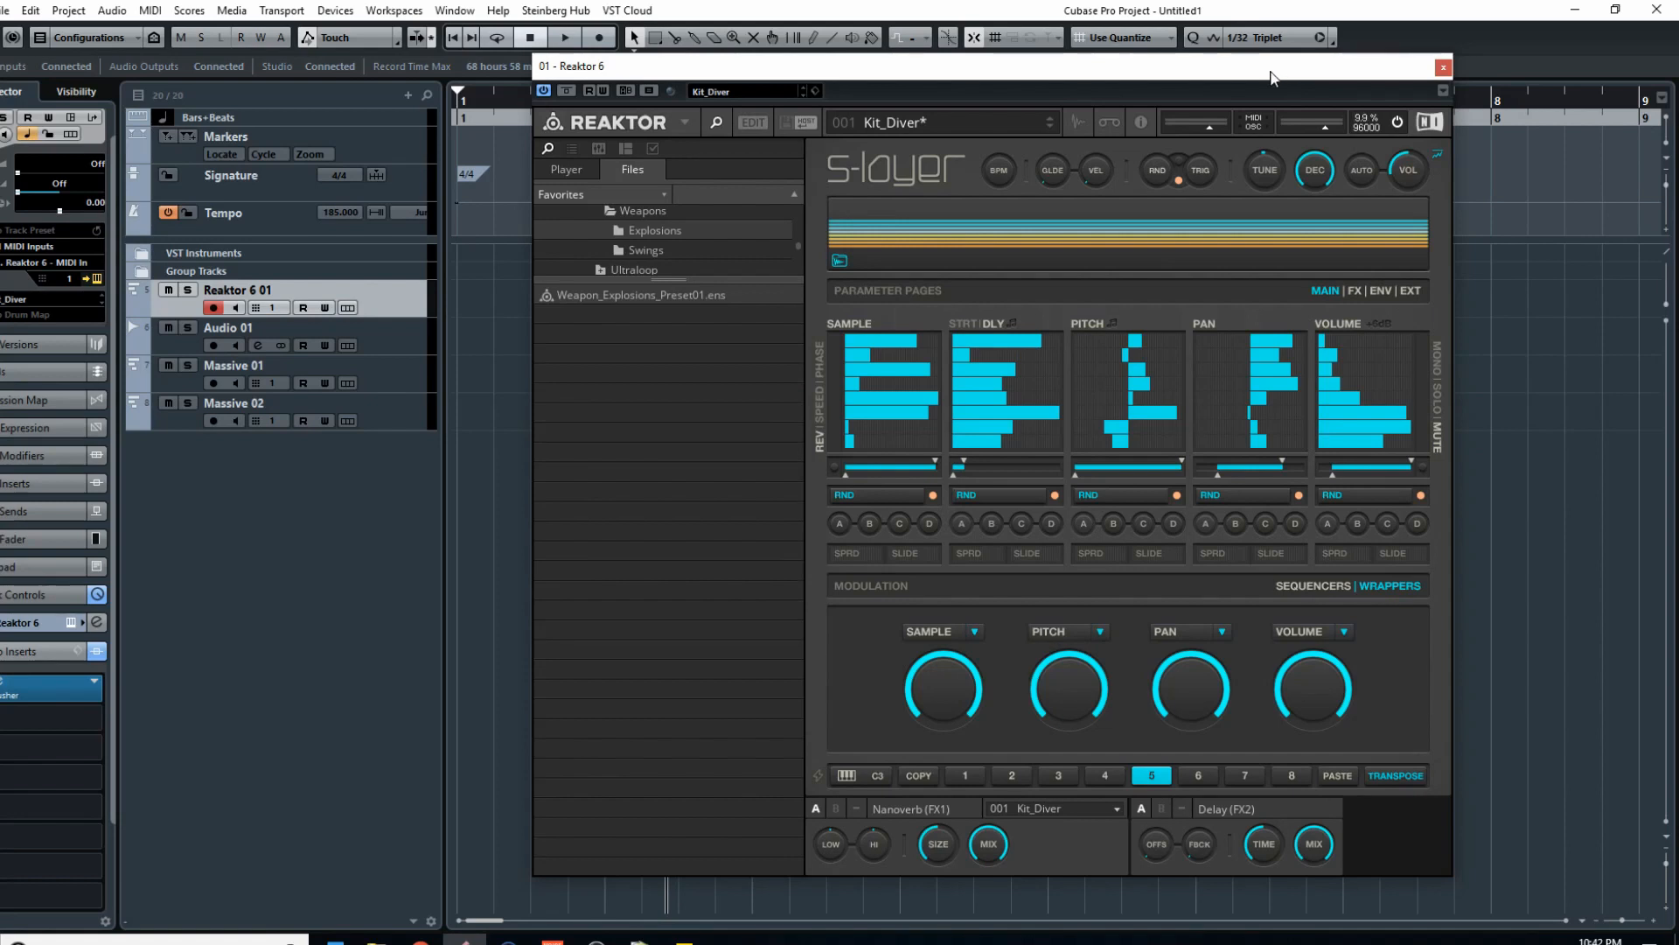
pyautogui.click(1443, 68)
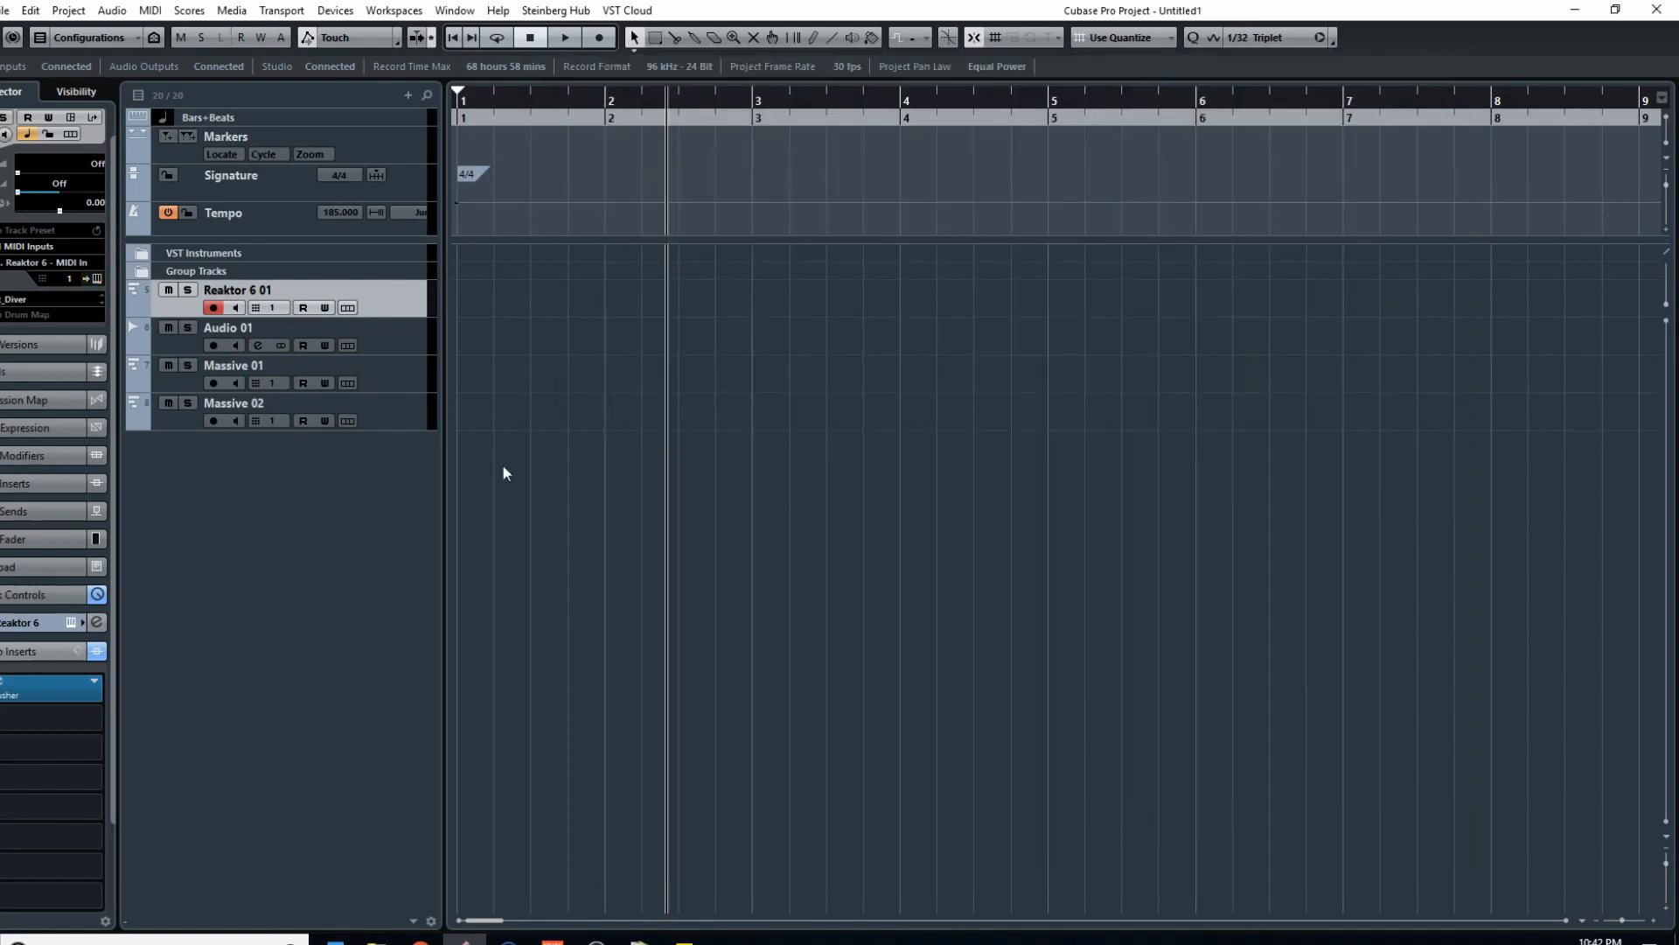
# Step: Open the synths of the Massive 01 and Massive 02 tracks, and view the OSC1 wavetable list in Massive 02
pyautogui.click(177, 386)
pyautogui.click(95, 279)
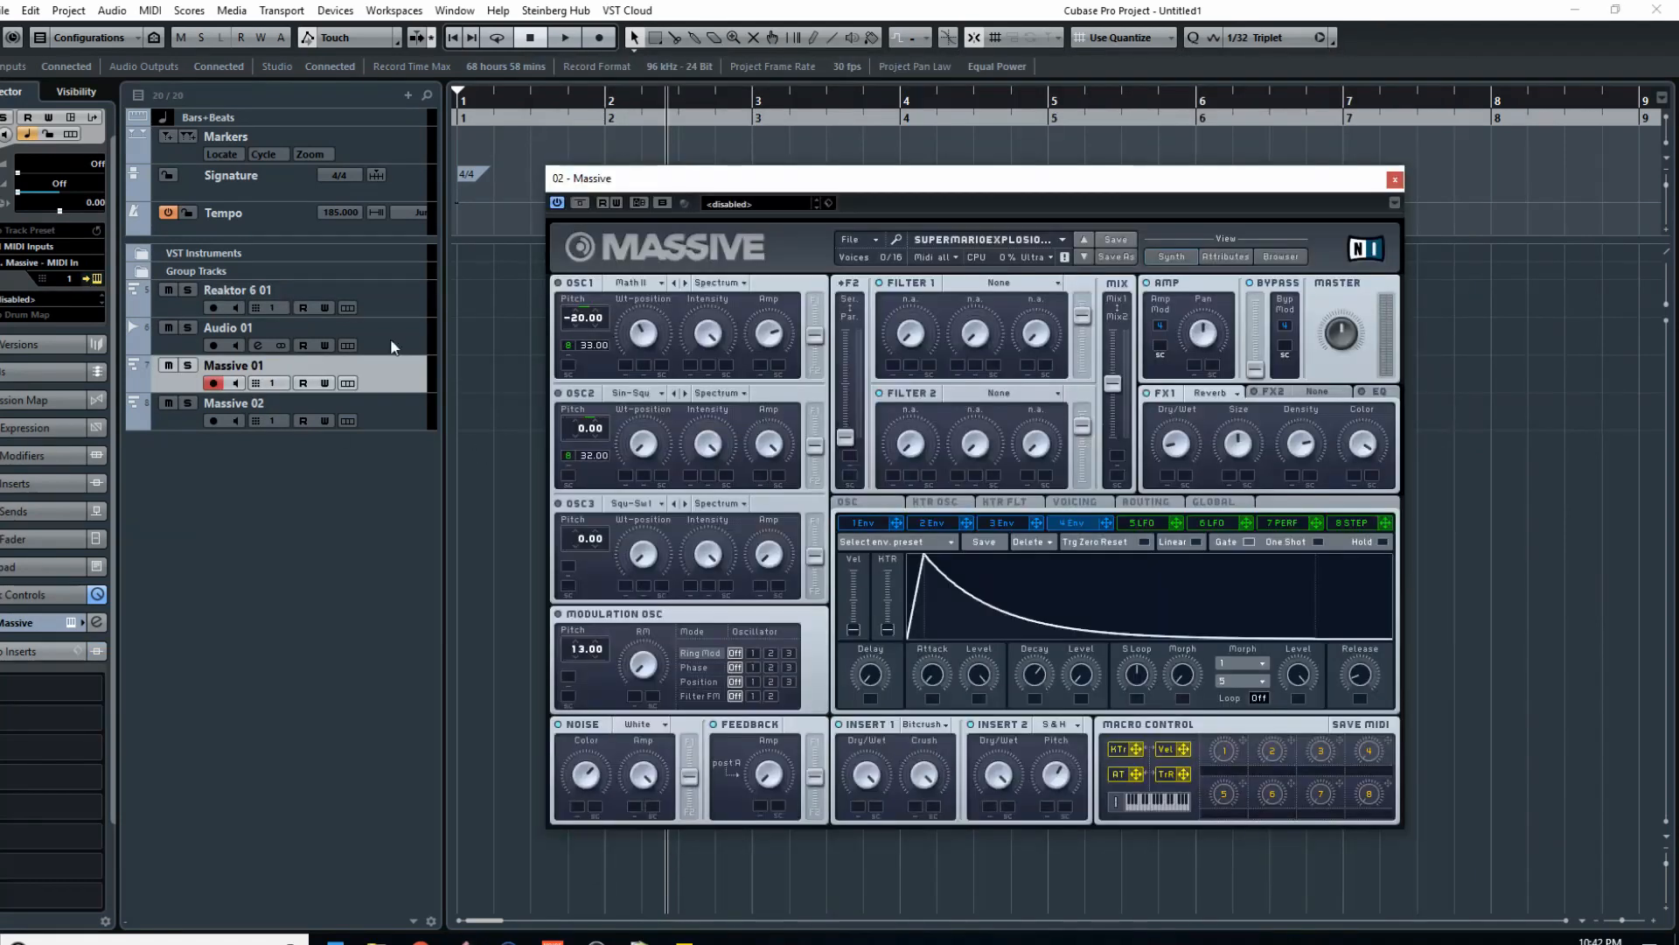
pyautogui.click(197, 427)
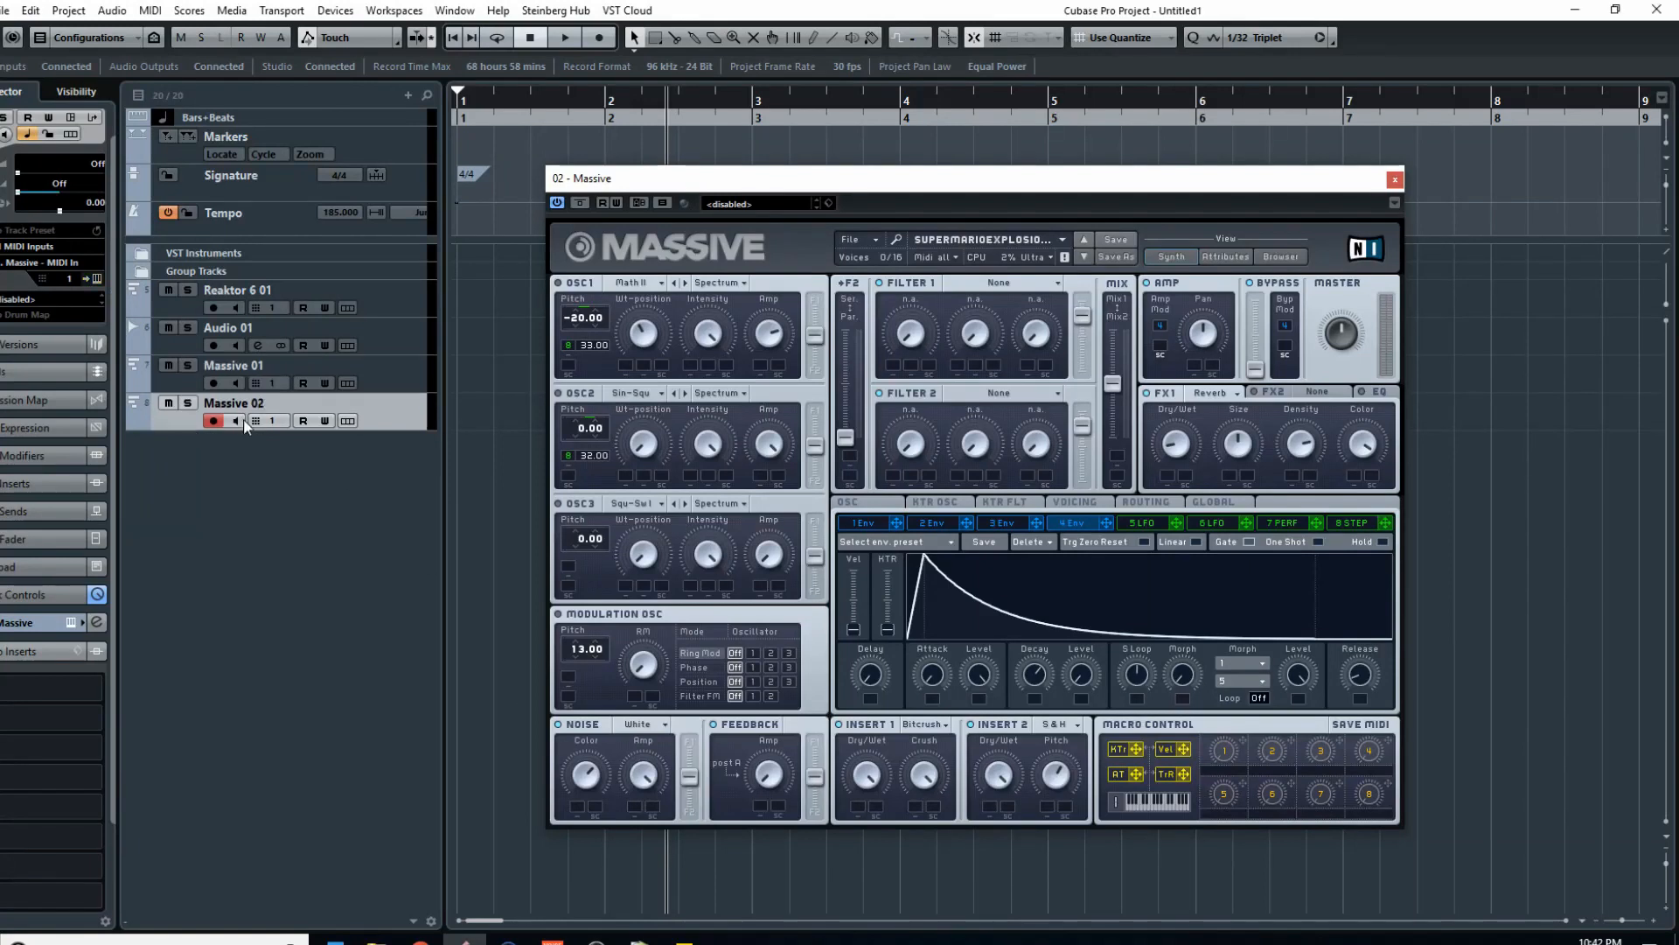
pyautogui.click(96, 278)
pyautogui.moveTo(870, 167); pyautogui.dragTo(879, 164)
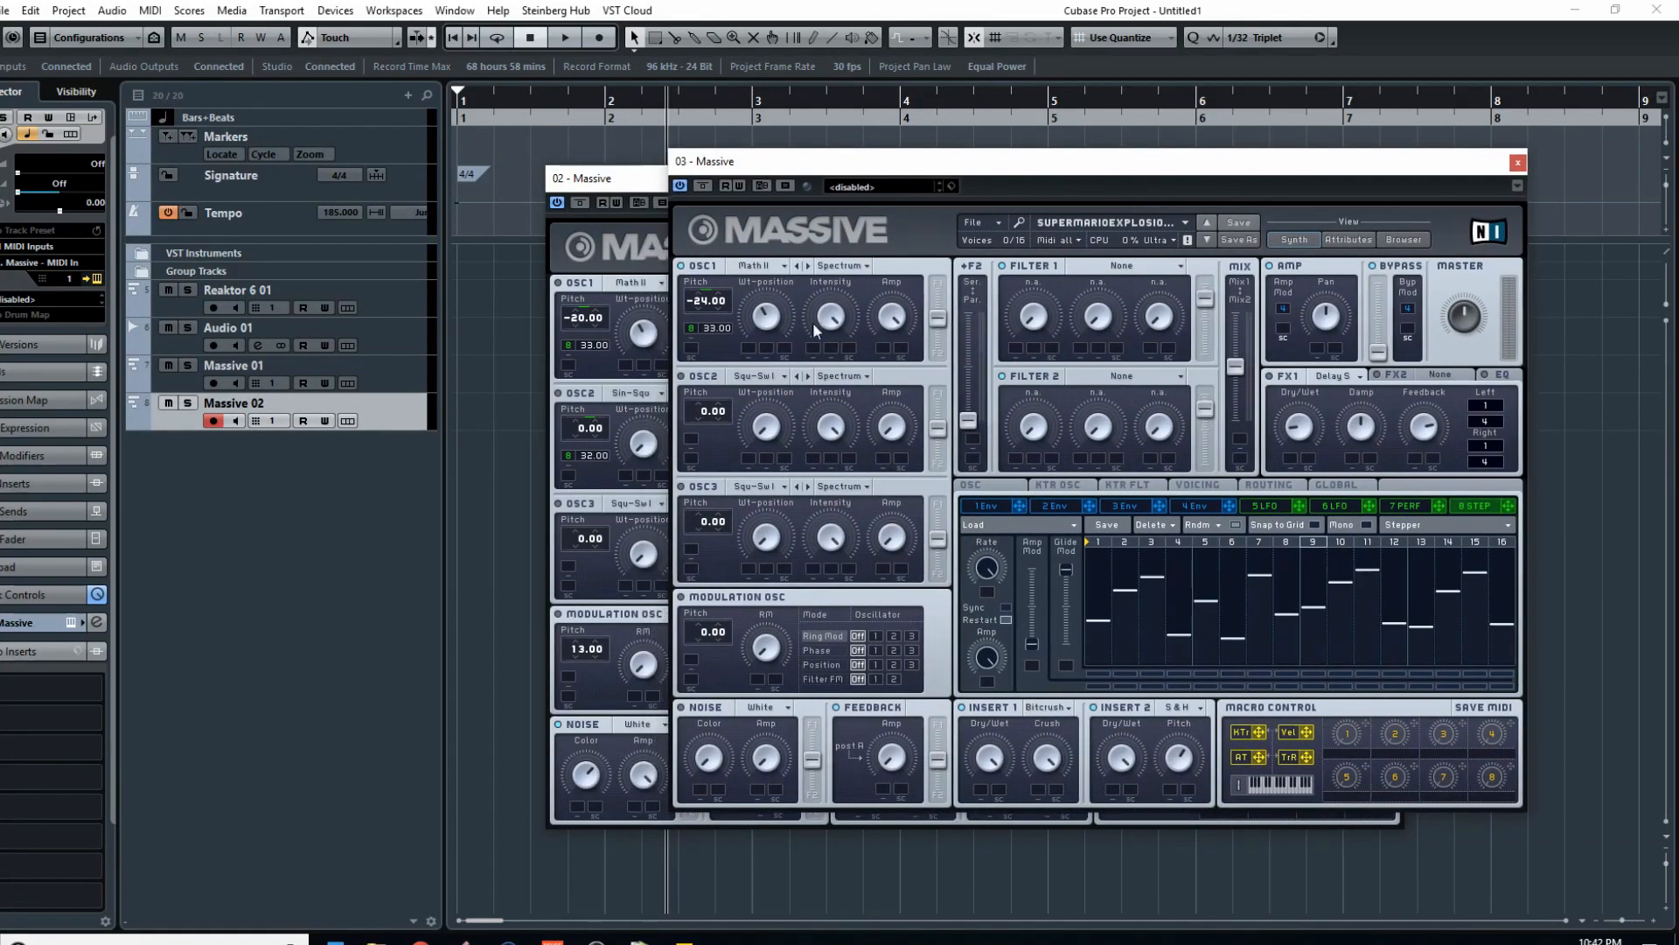
pyautogui.click(761, 266)
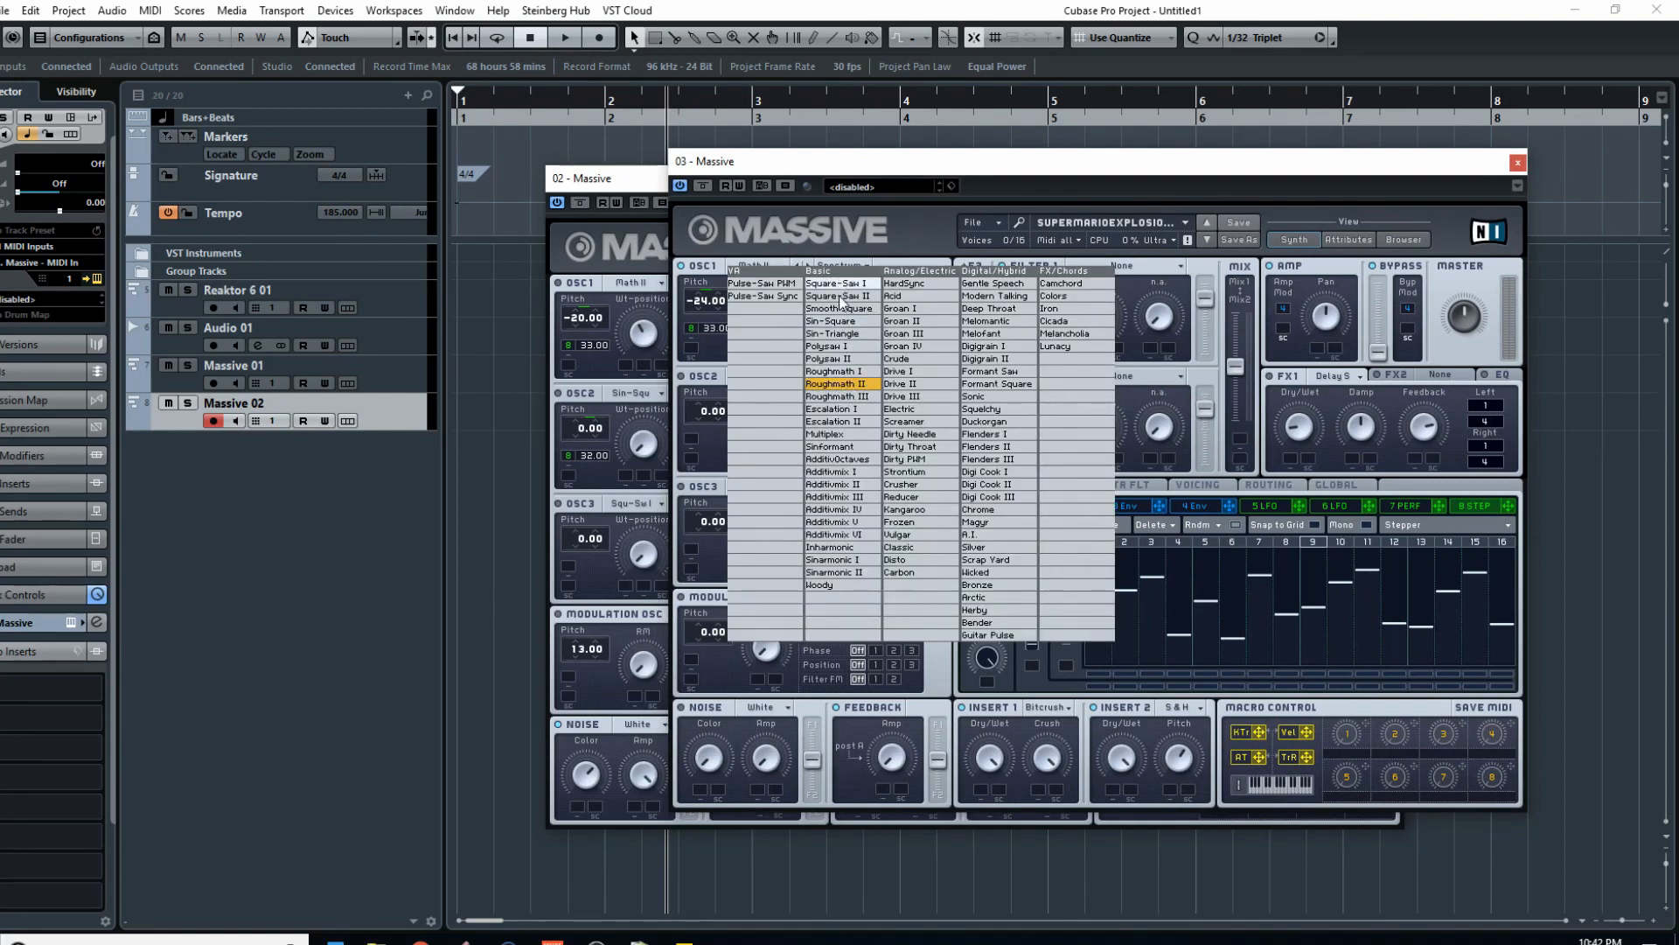
pyautogui.click(902, 231)
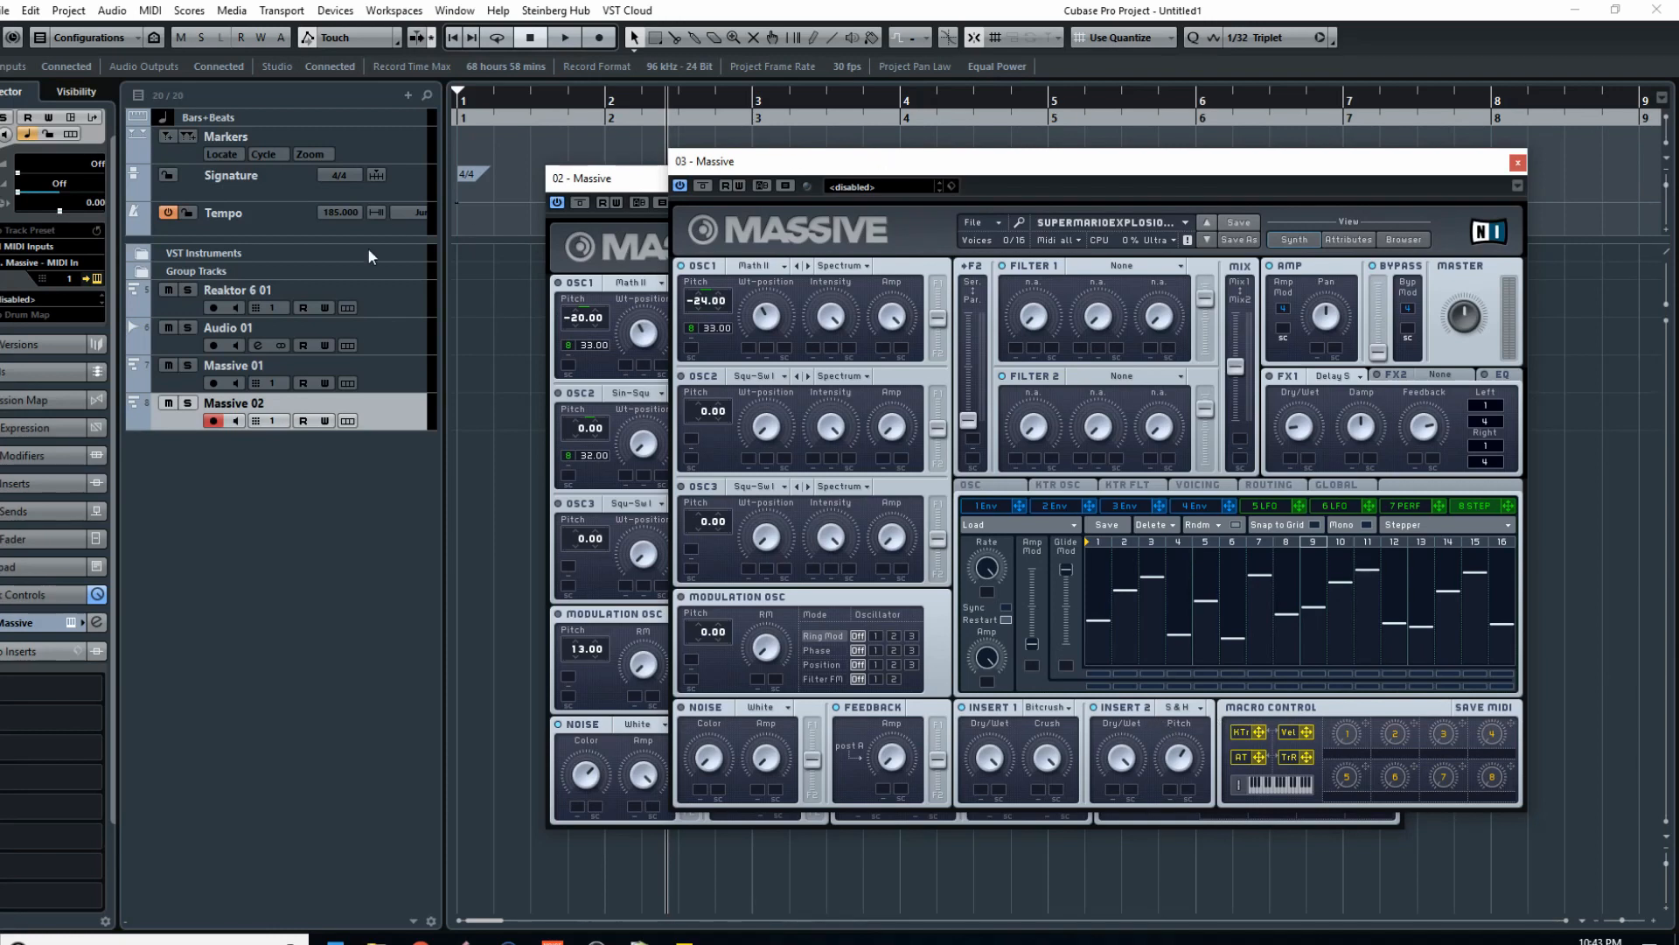
# Step: Select the Reaktor 6 01 track with the Massive synth windows left open
pyautogui.click(175, 308)
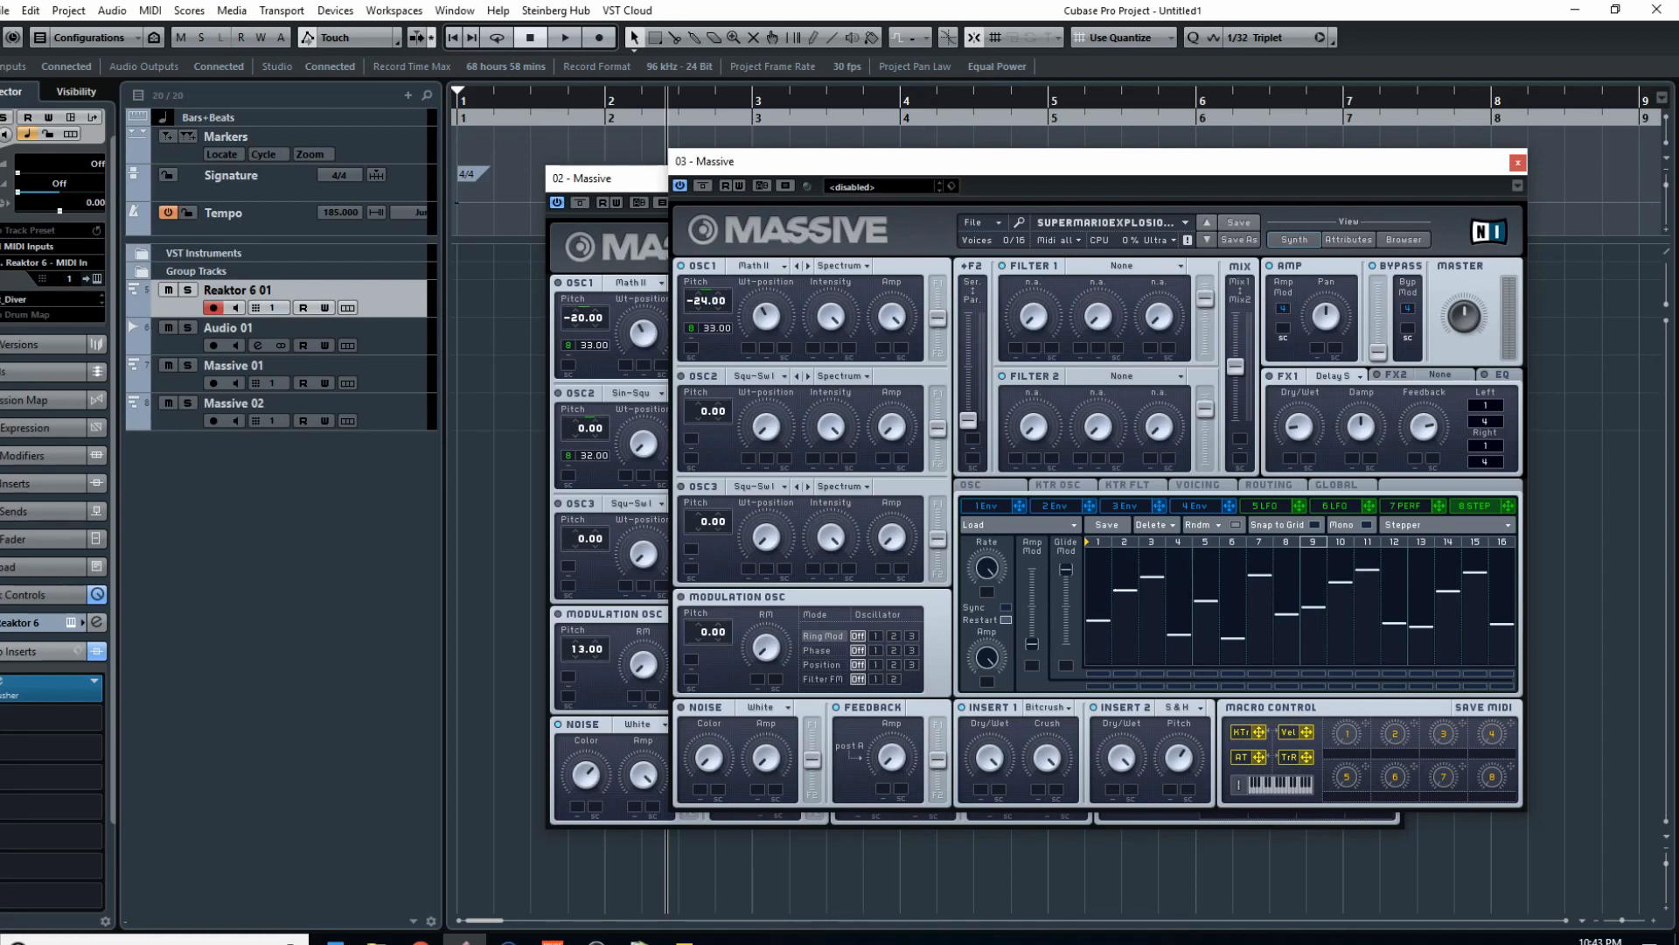
pyautogui.hotkey('alt', 'Tab')
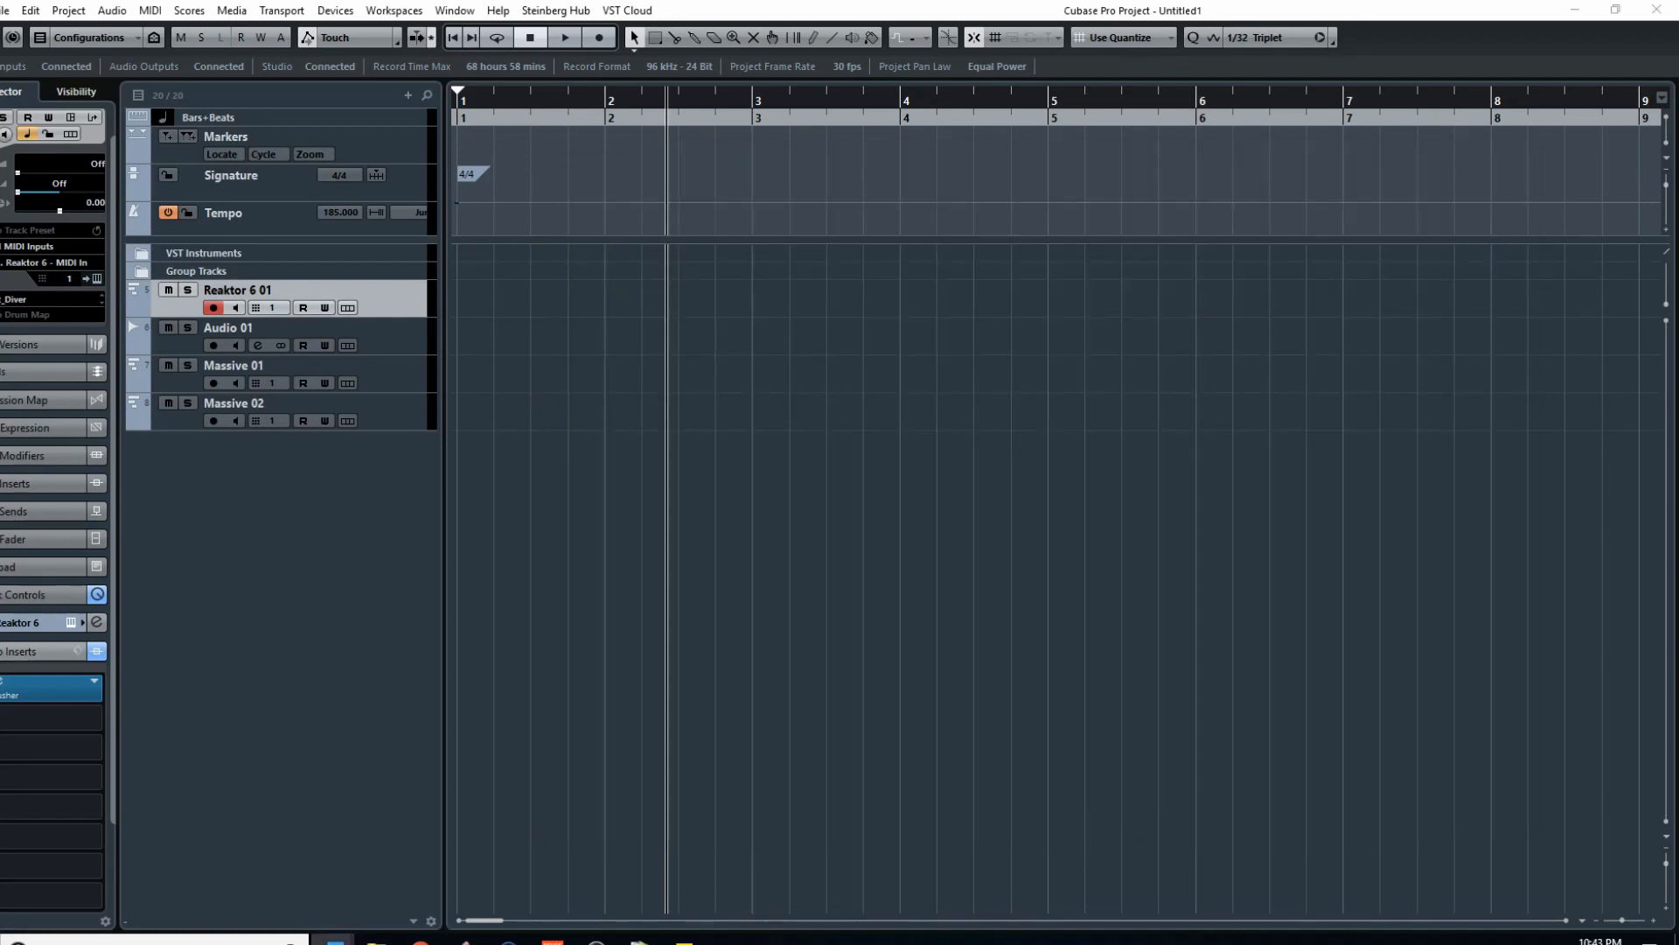
pyautogui.hotkey('alt', 'Tab')
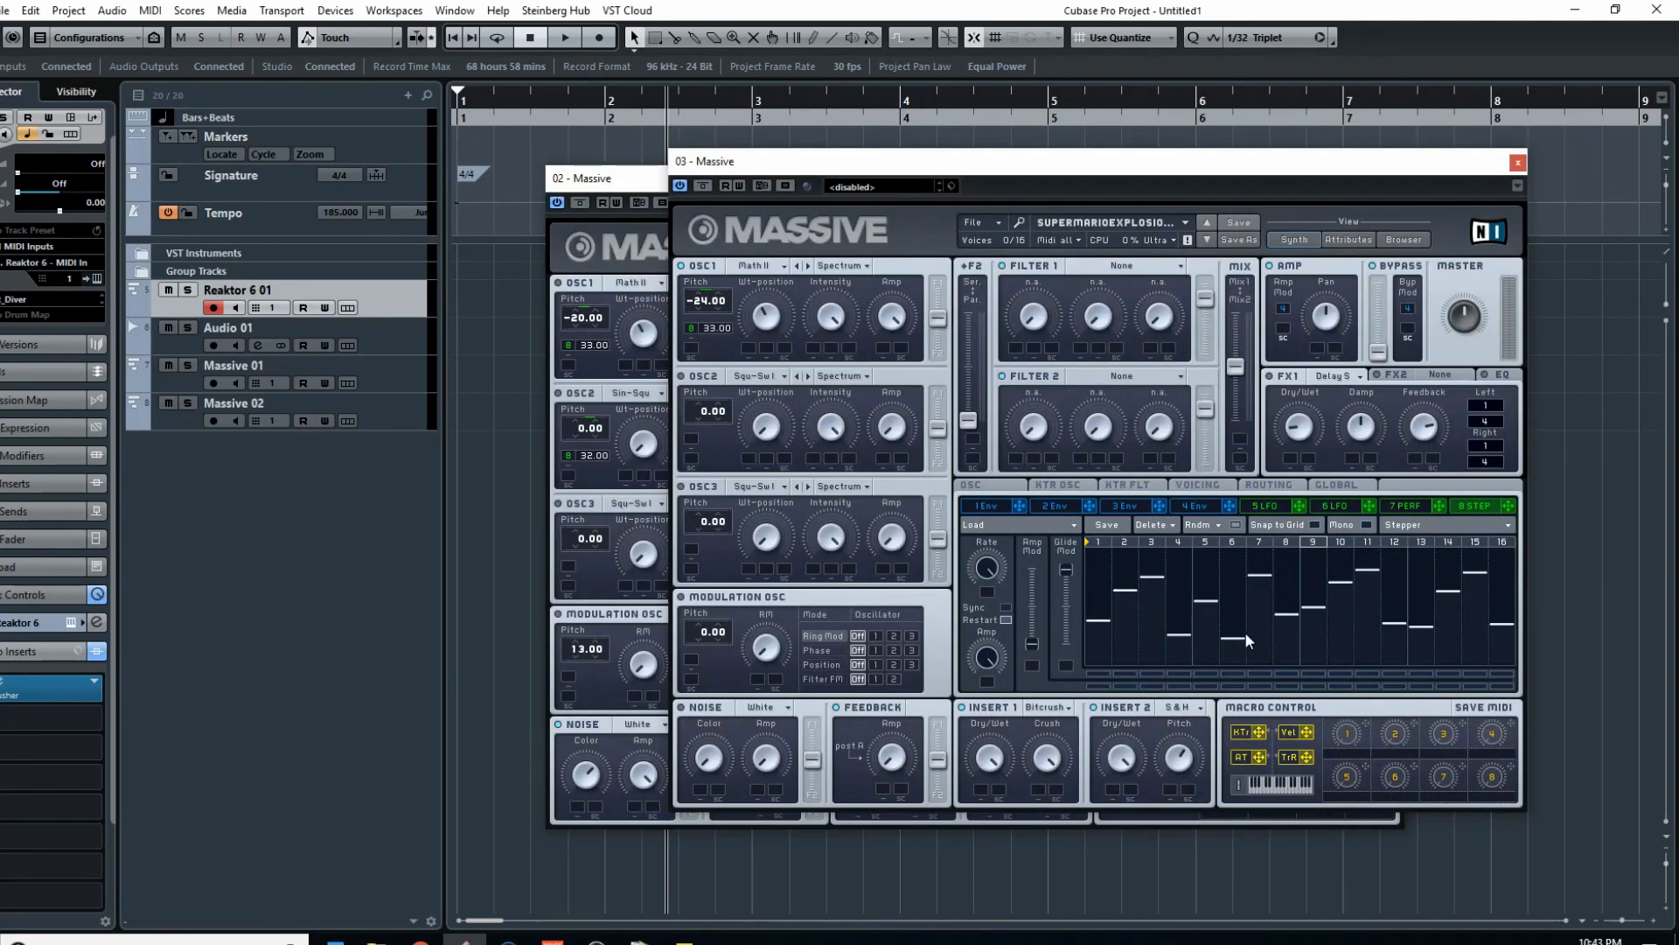